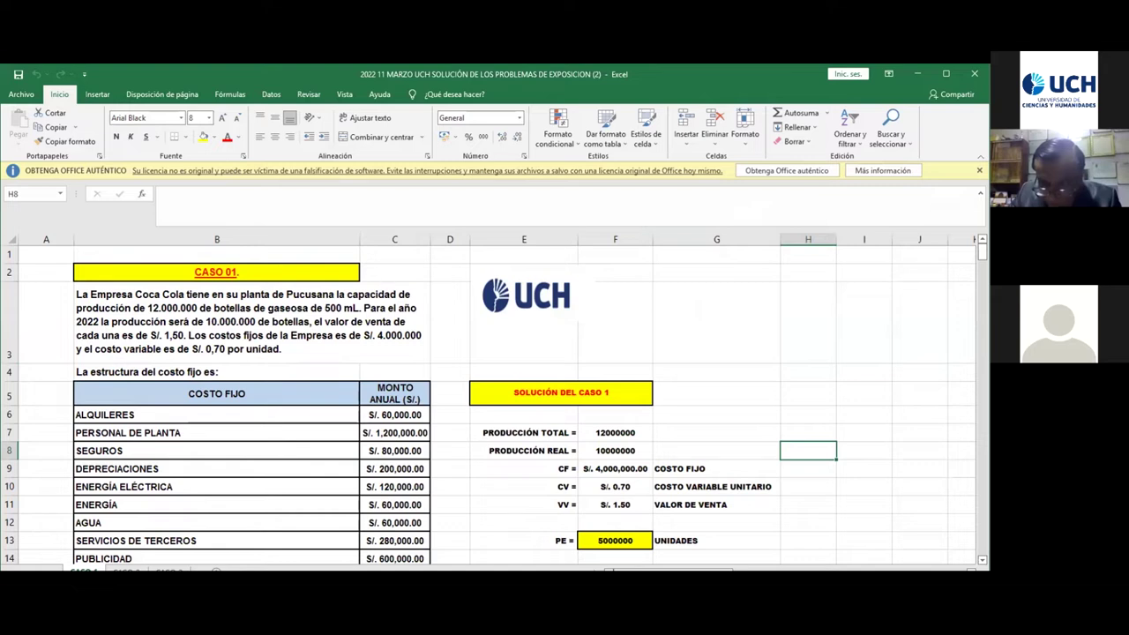
Review the CASO 1 problem statement, the fixed-cost table and the data of its solution
scroll(685, 555, "up", 3)
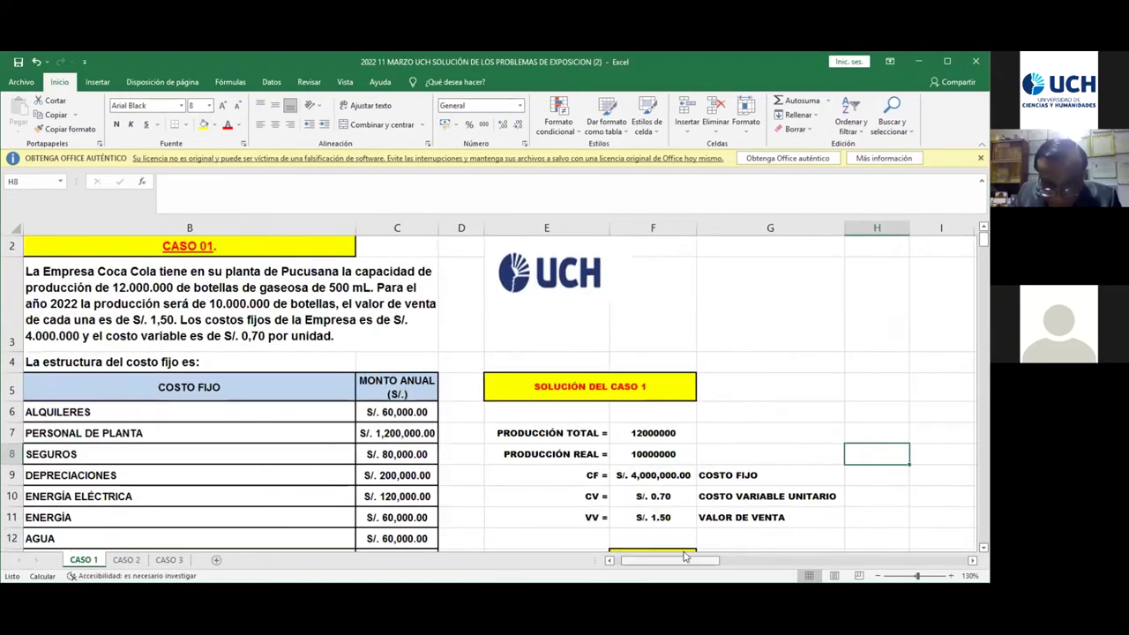
left_click_drag(681, 559, 622, 561)
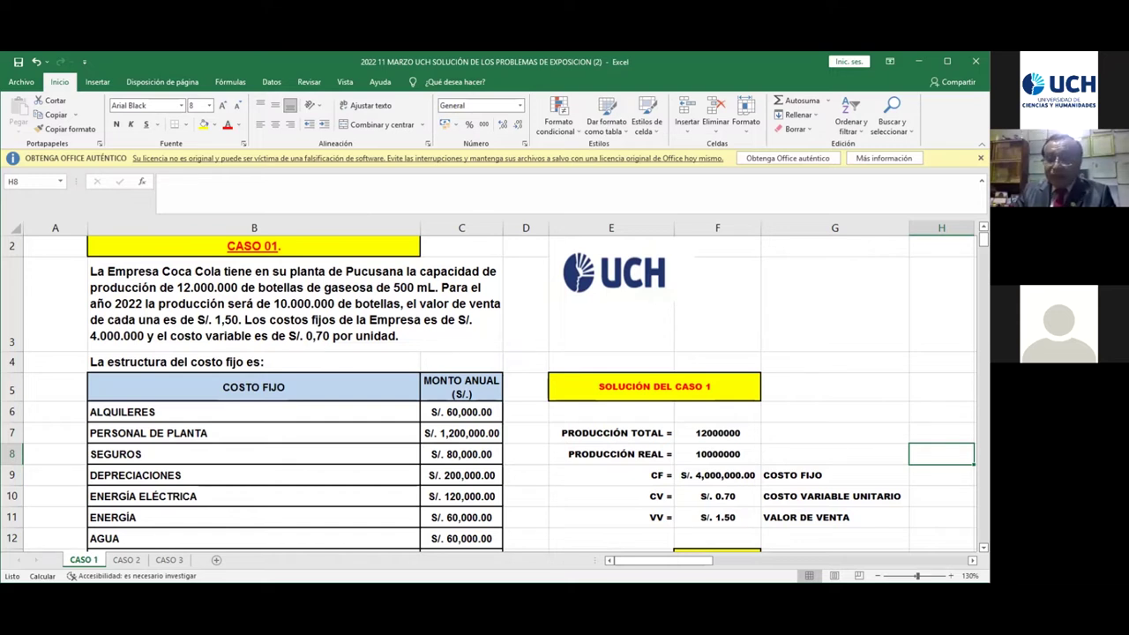
scroll(198, 321, "down", 2)
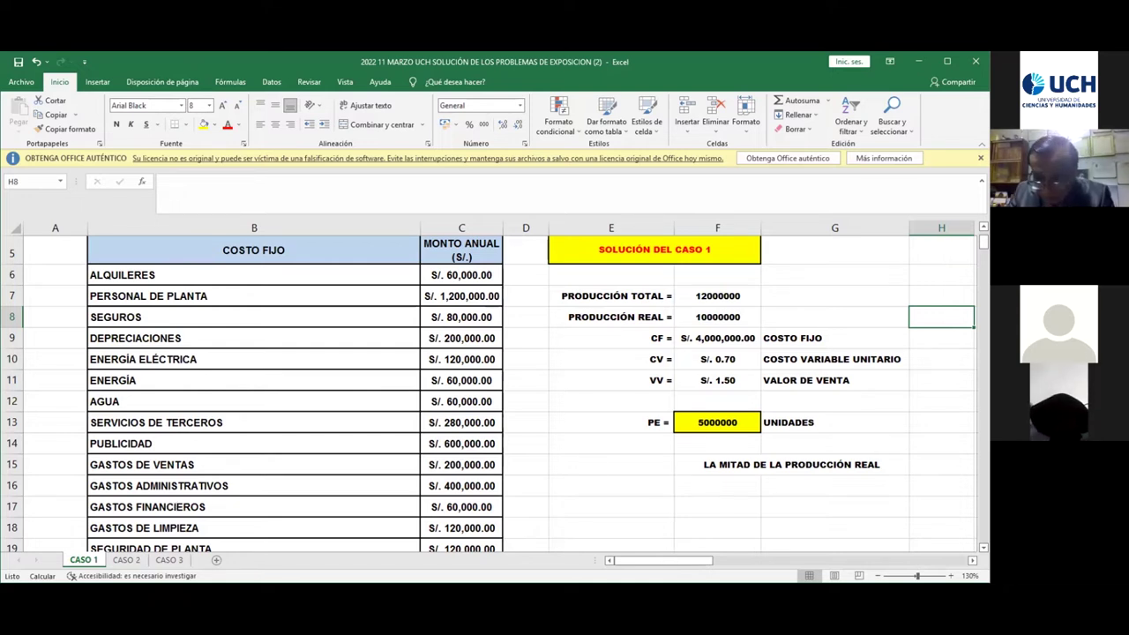
scroll(974, 548, "down", 2)
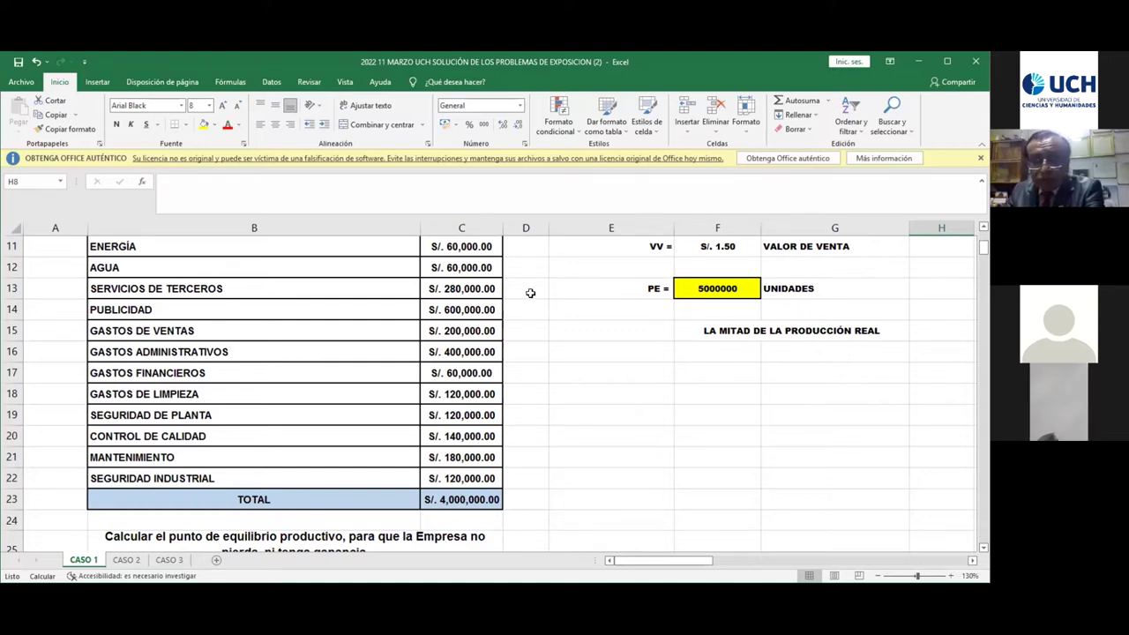
key("Page_Down")
key("Page_Up")
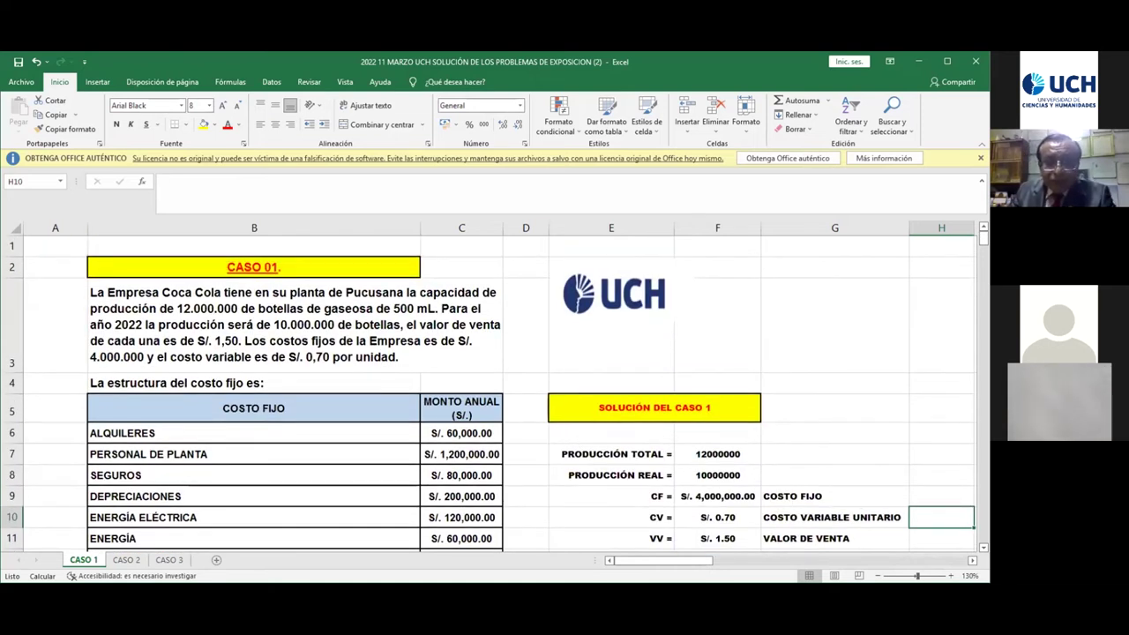
left_click(971, 560)
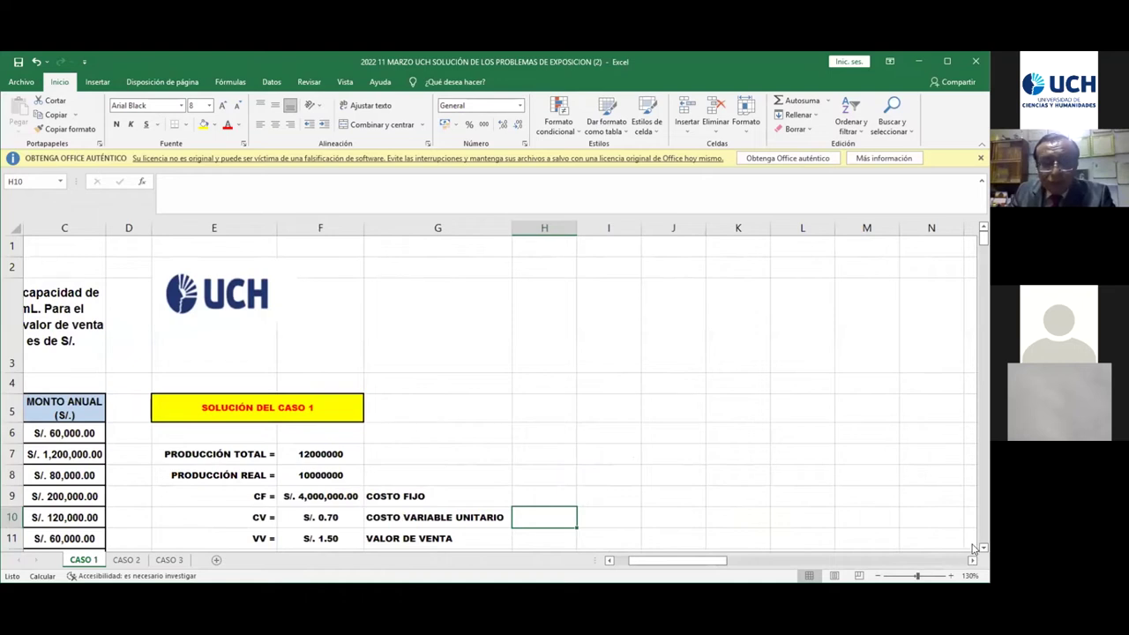
left_click(976, 546)
scroll(973, 547, "down", 1)
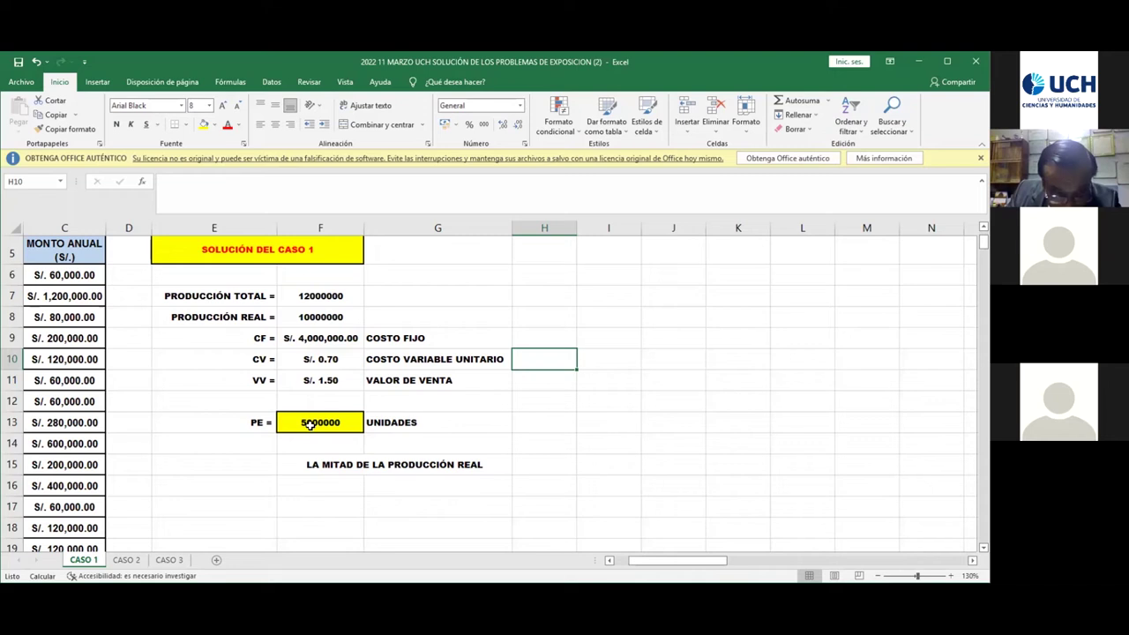
Re-enter the break-even formula +F9/(F11-F10) in cell F13, dividing fixed cost by sale value minus unit variable cost
left_click(311, 423)
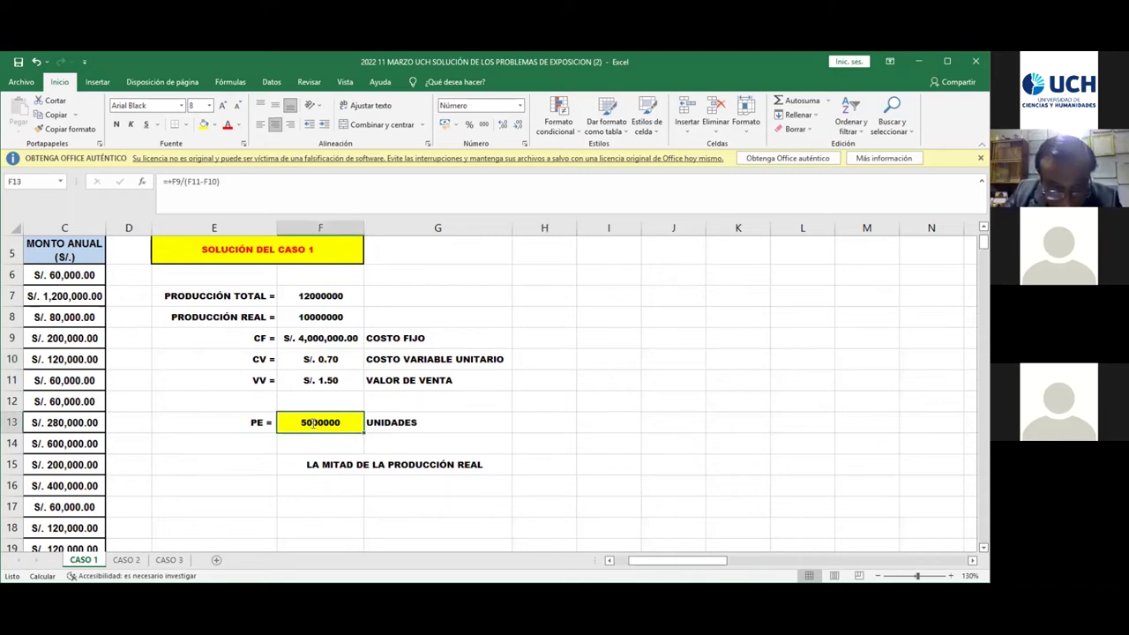
type("+")
left_click(334, 331)
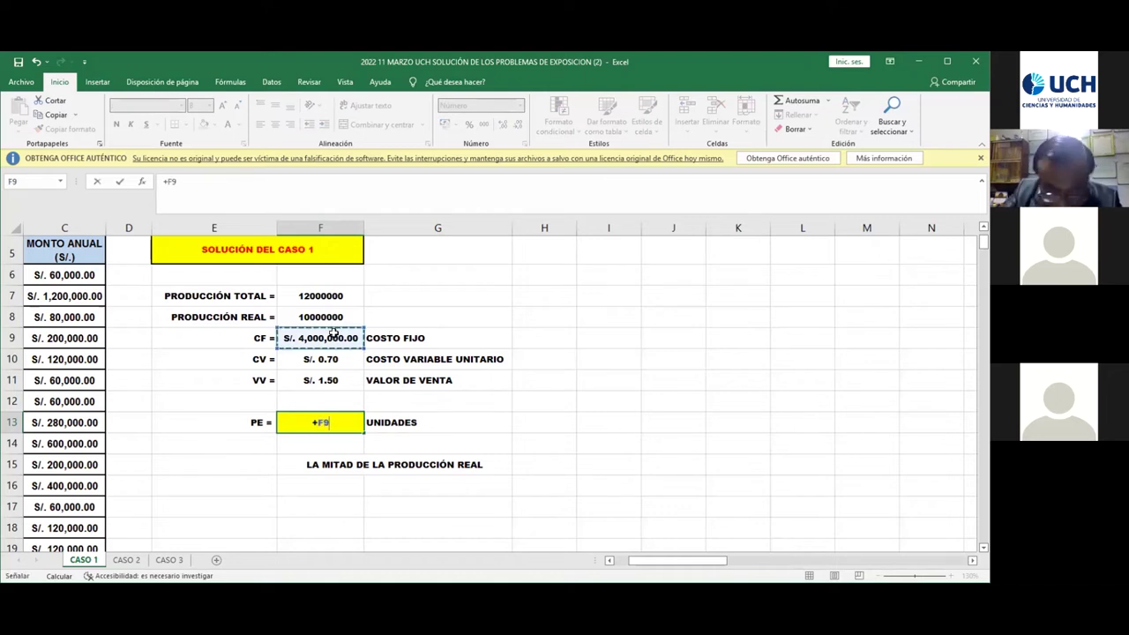
type("/(")
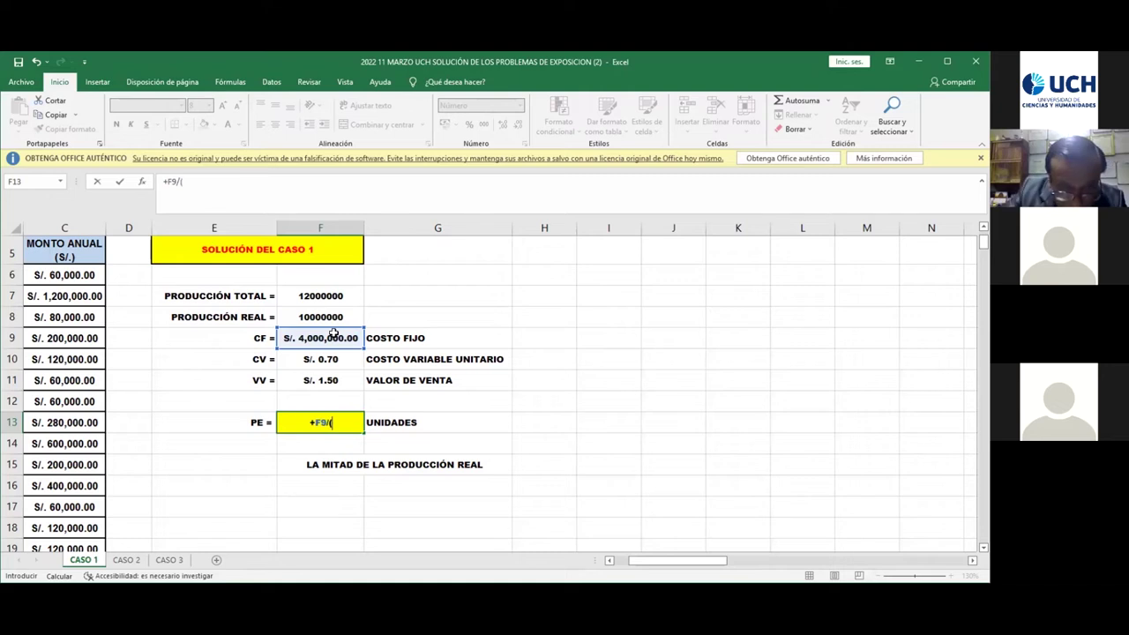
left_click(323, 384)
type("-")
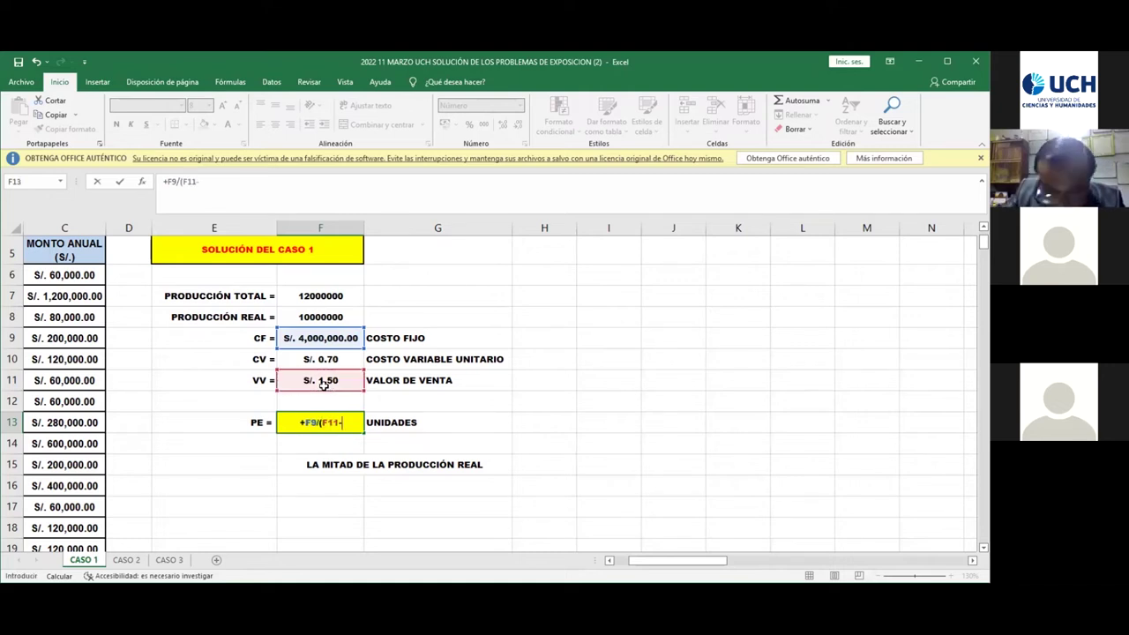
left_click(318, 362)
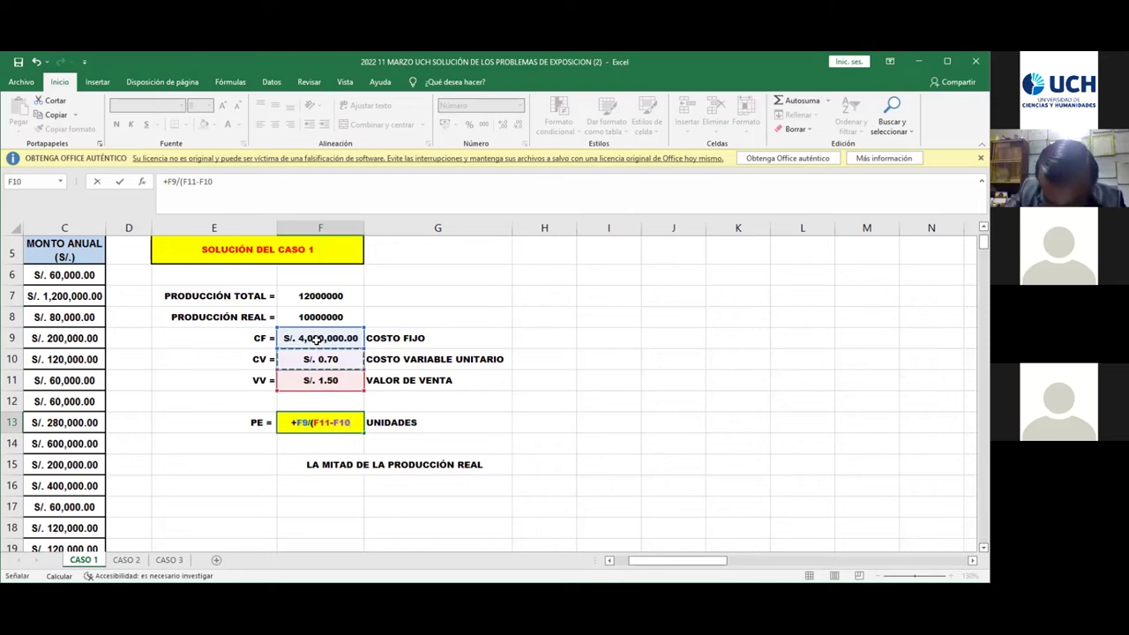
type(")")
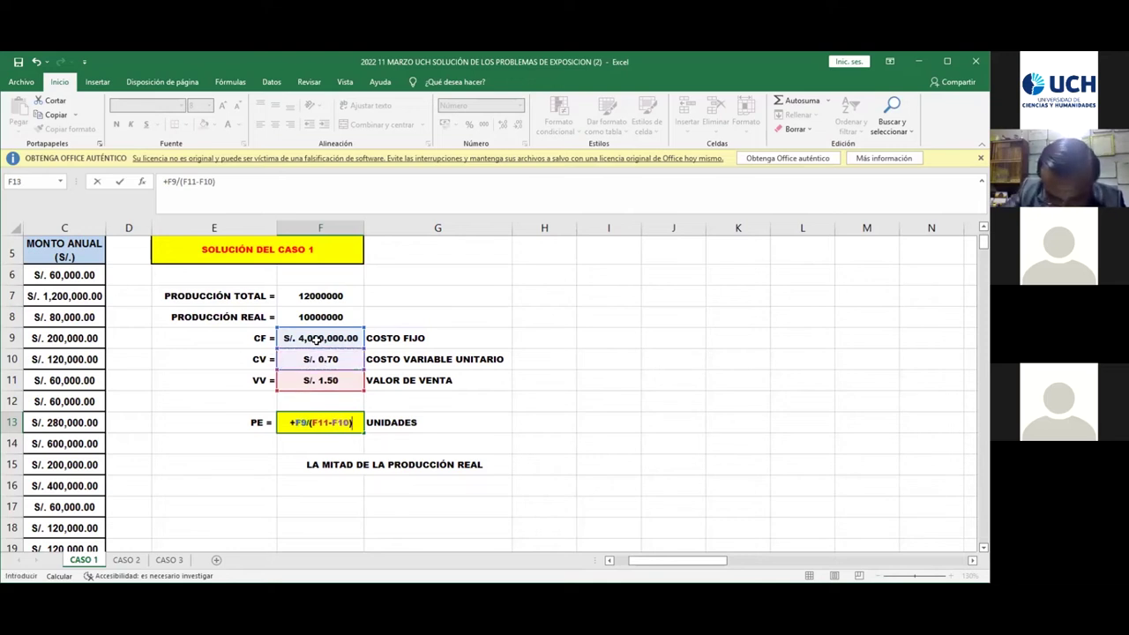
key("Return")
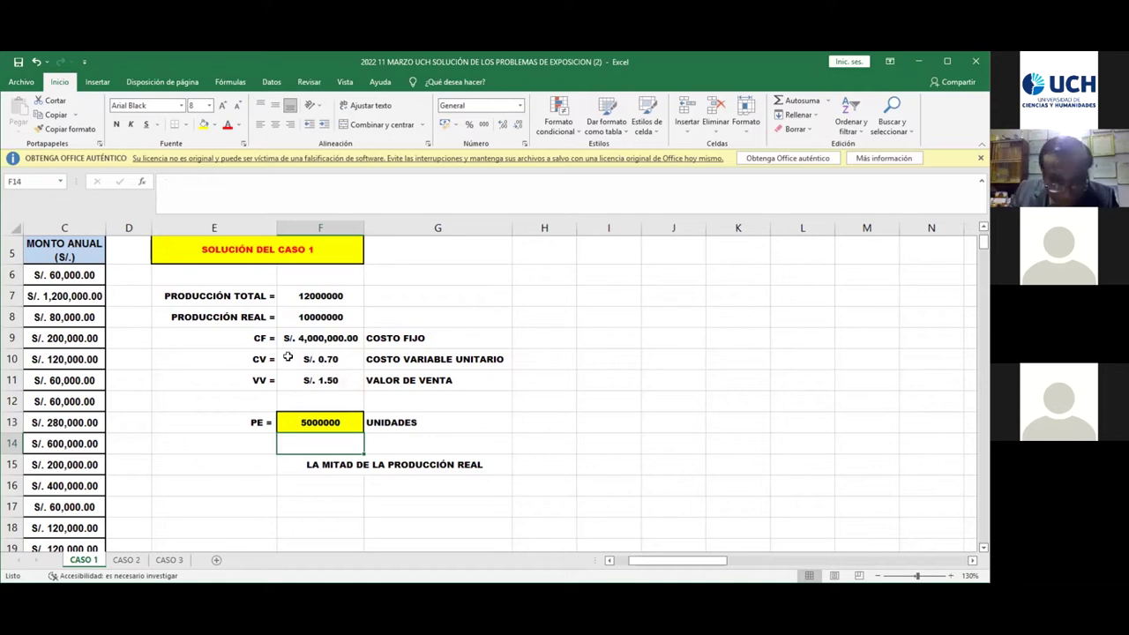
Set the fixed cost (CF) in cell F9 to 5000000
left_click(327, 342)
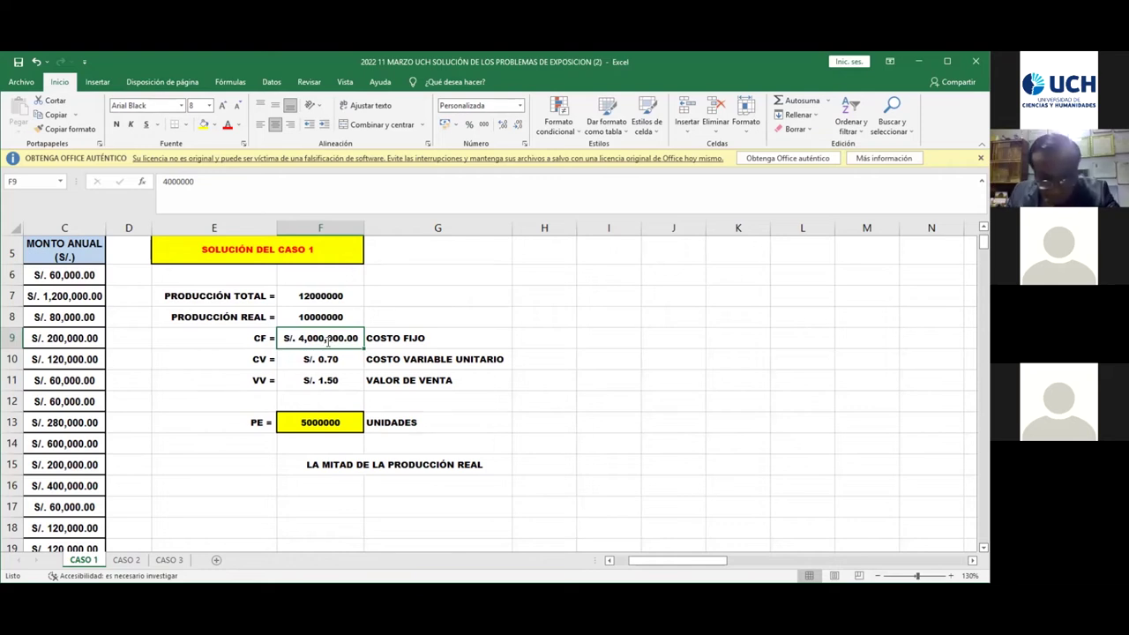
type("5000000")
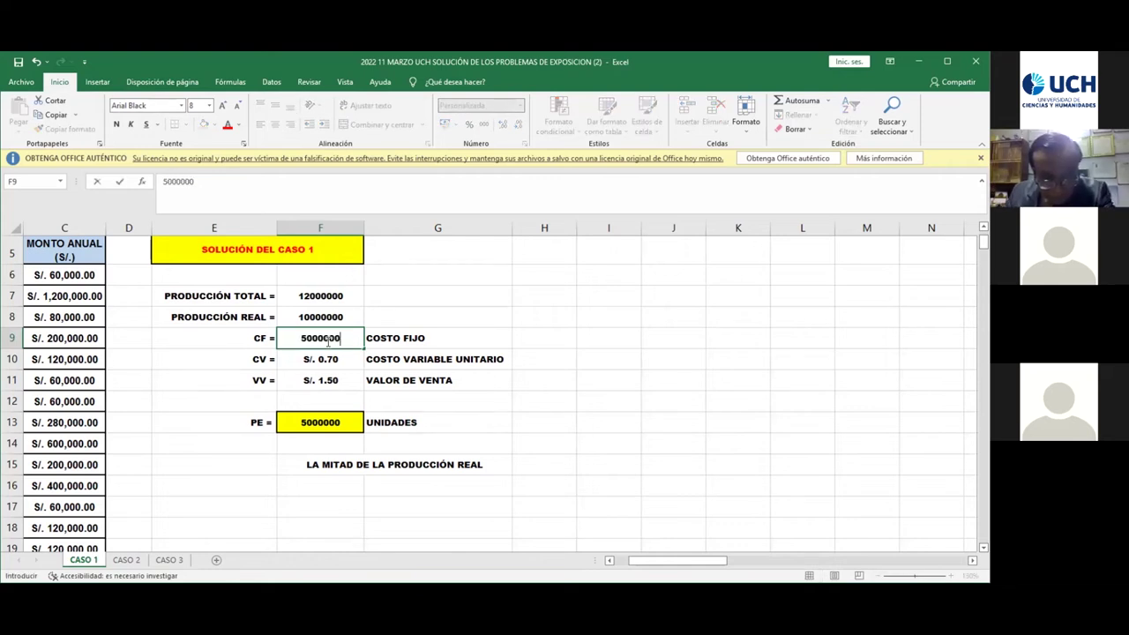
left_click(450, 291)
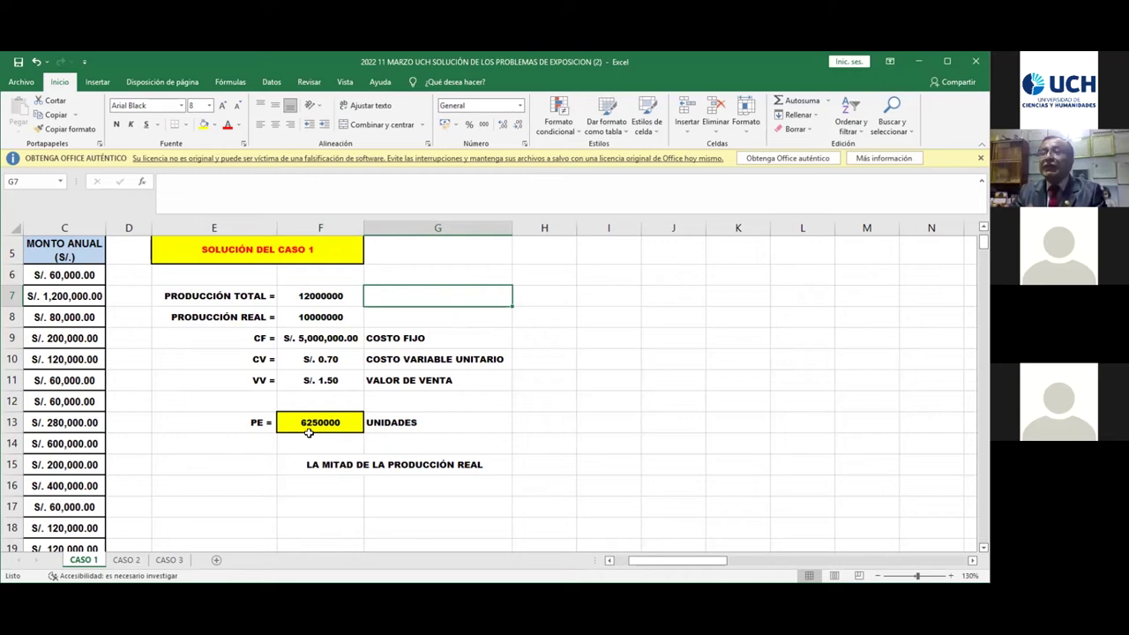
Set the sale value (VV) in cell F11 to 1.80
left_click(298, 380)
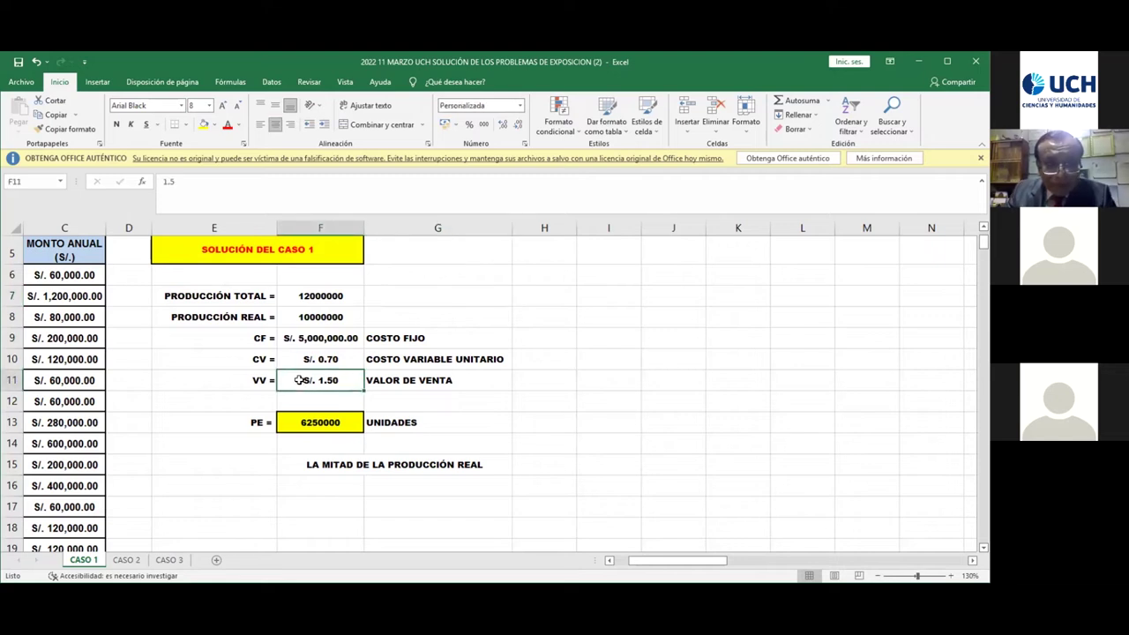
type("1.80")
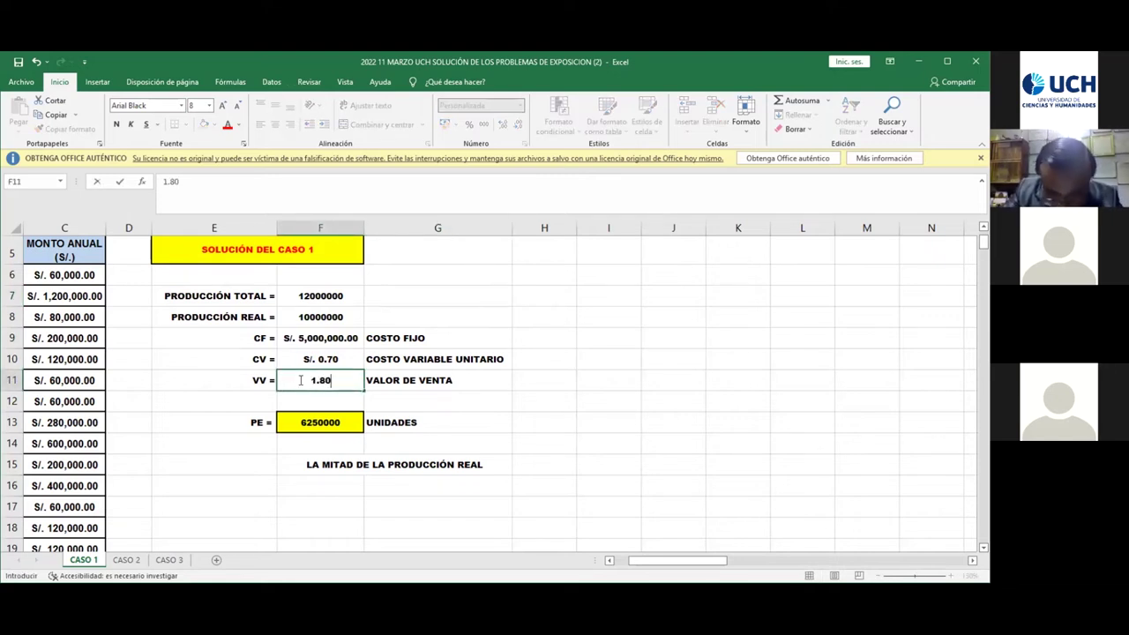
key("Return")
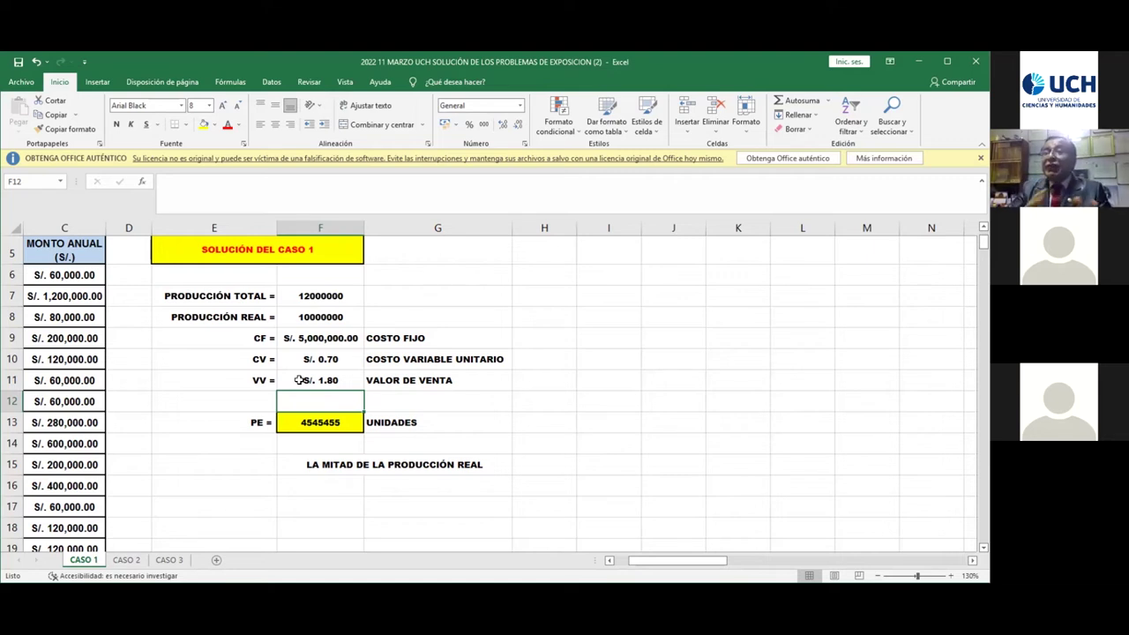
left_click(334, 375)
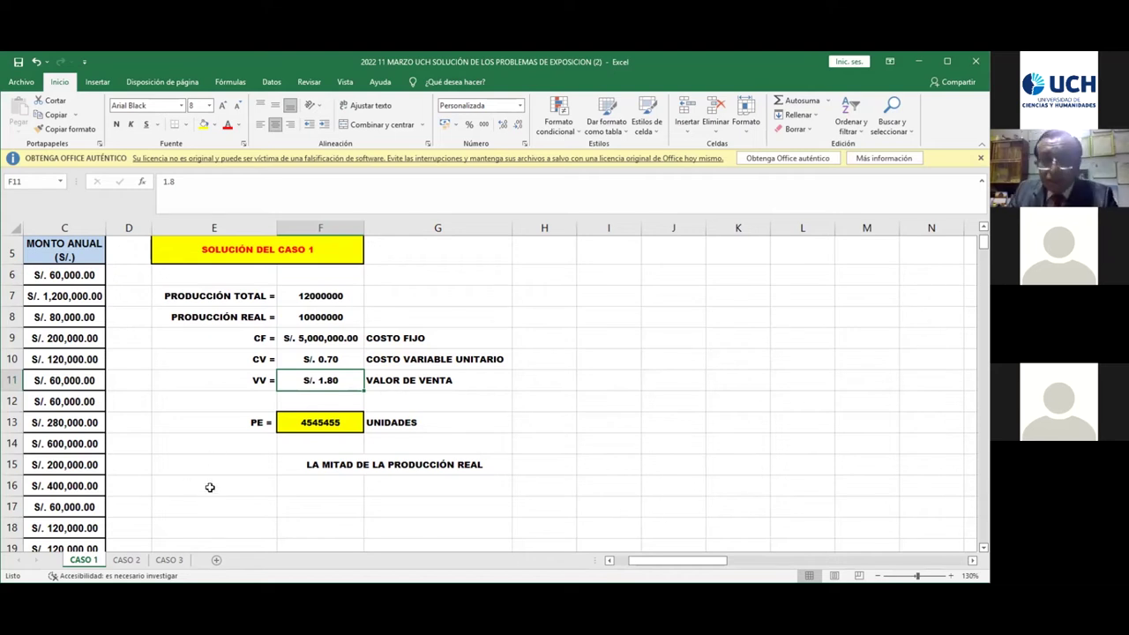
Open the CASO 2 sheet and examine its problem statement, population and sales tables, sales projection and regression chart
left_click(127, 560)
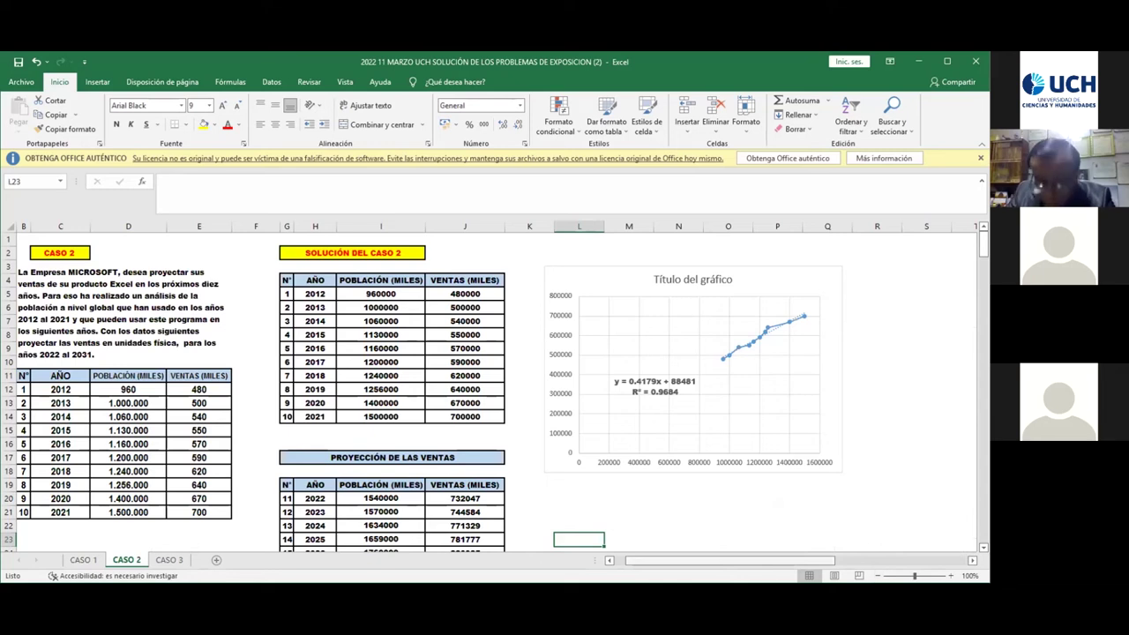
left_click_drag(754, 562, 743, 562)
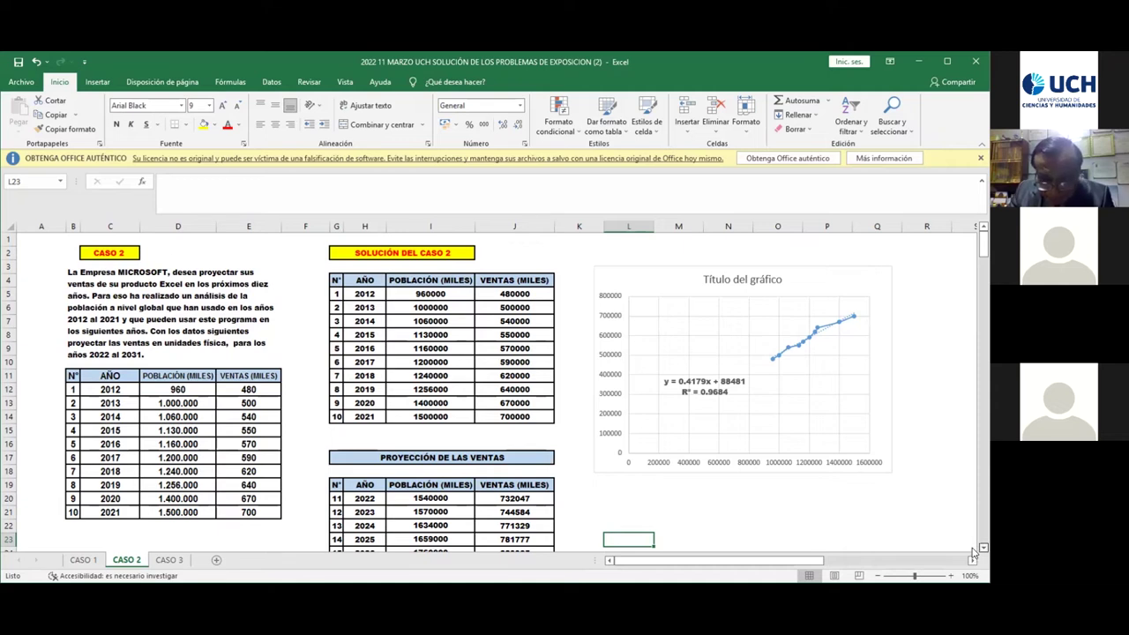
scroll(973, 552, "down", 2)
scroll(974, 552, "down", 2)
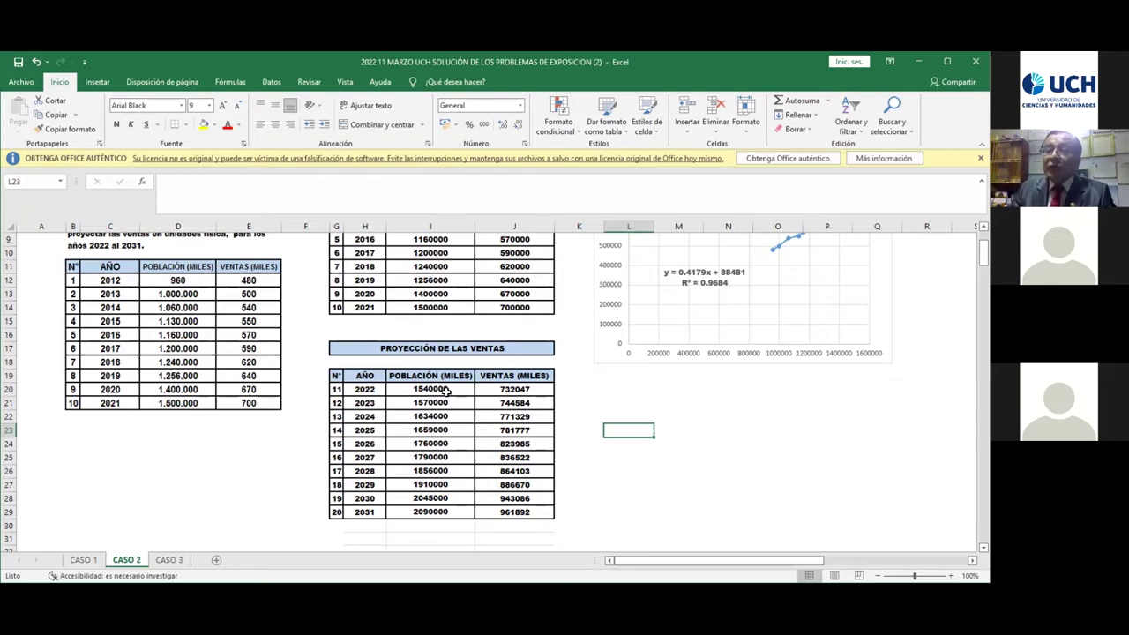
left_click(972, 560)
left_click(972, 560)
left_click(972, 560)
left_click(971, 560)
left_click(971, 560)
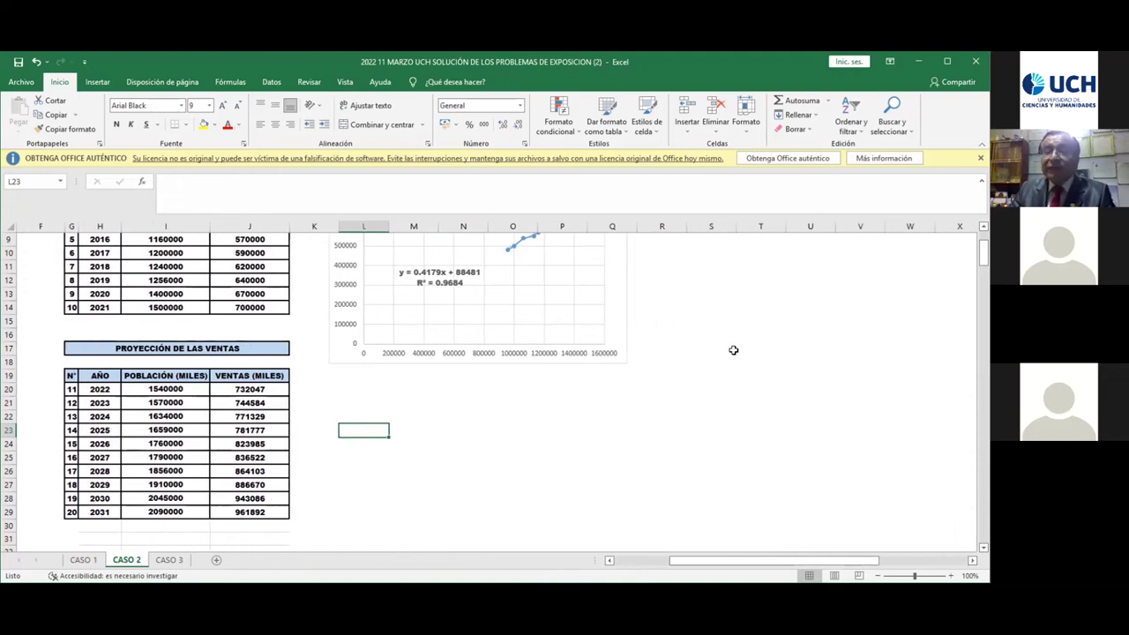
scroll(732, 350, "up", 3)
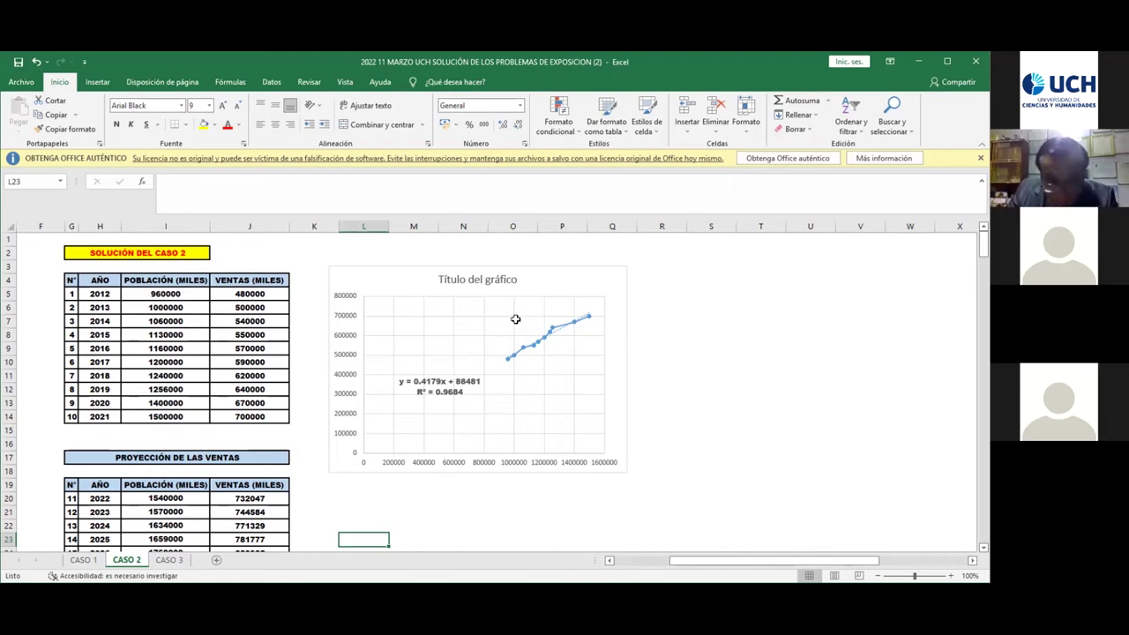
Insert the recommended scatter chart (Dispersión) from the 2012–2021 population and sales values in I5:J14
left_click_drag(154, 293, 235, 412)
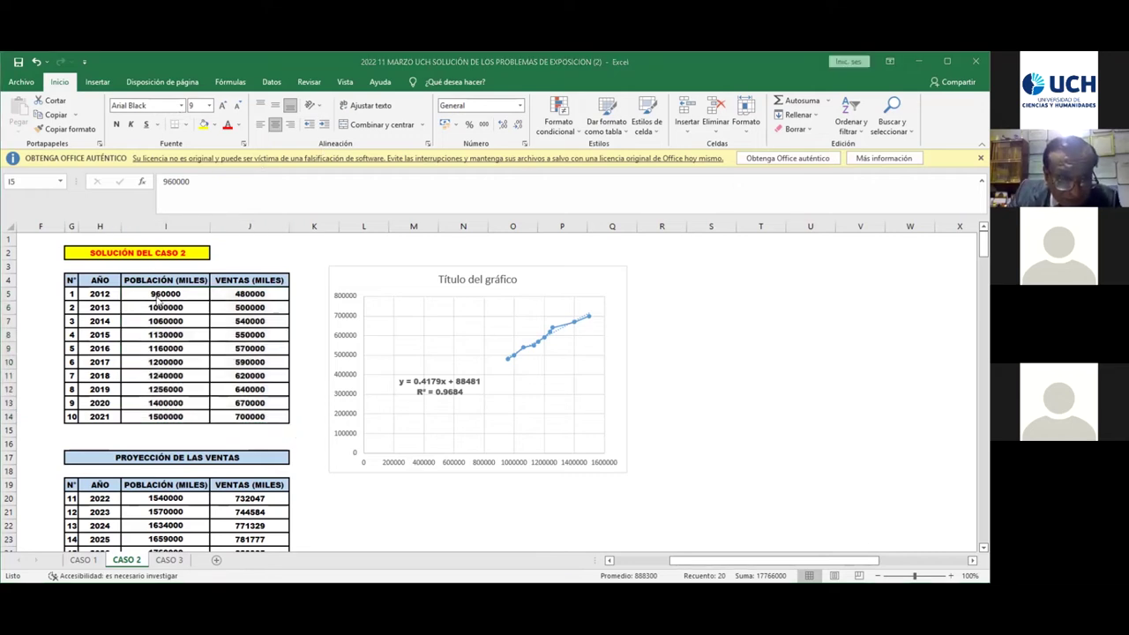
left_click_drag(163, 290, 250, 416)
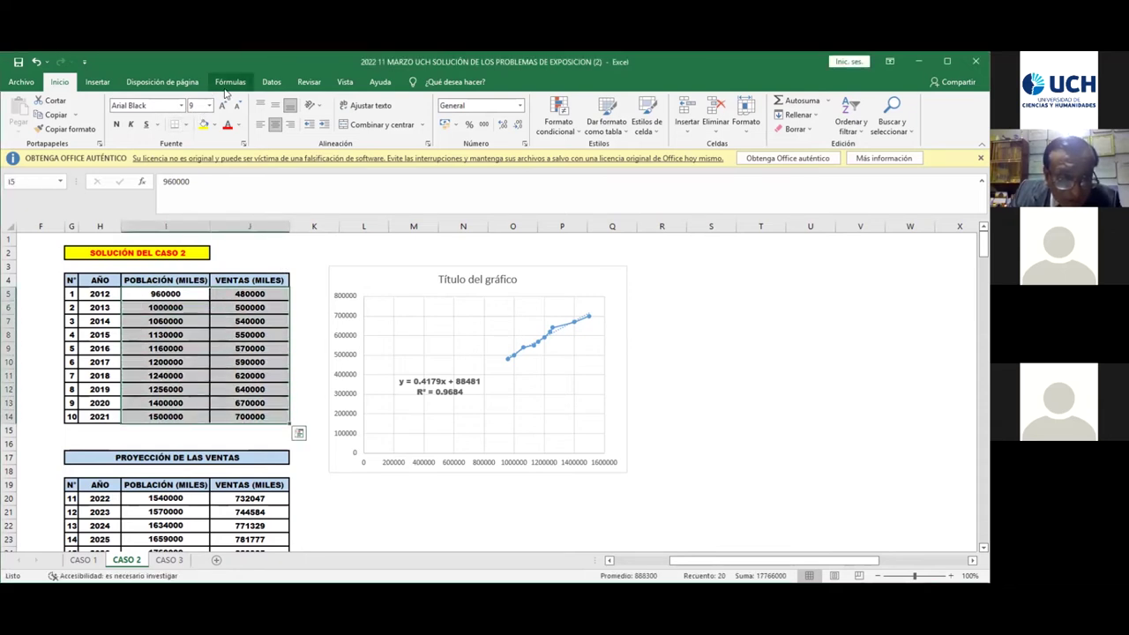
left_click(97, 82)
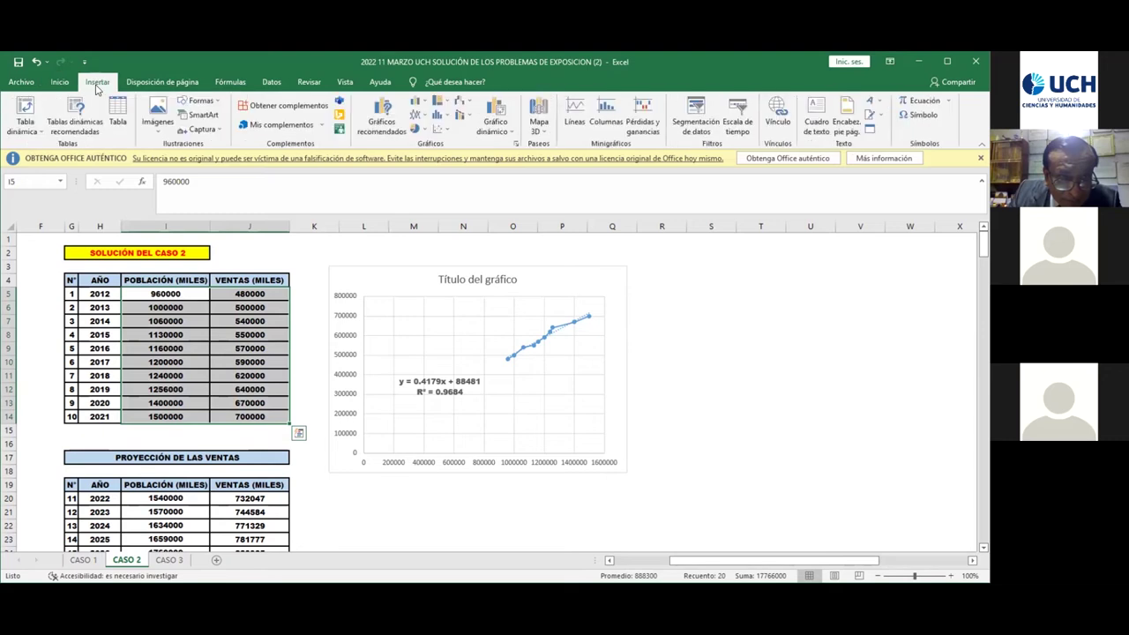
left_click(383, 122)
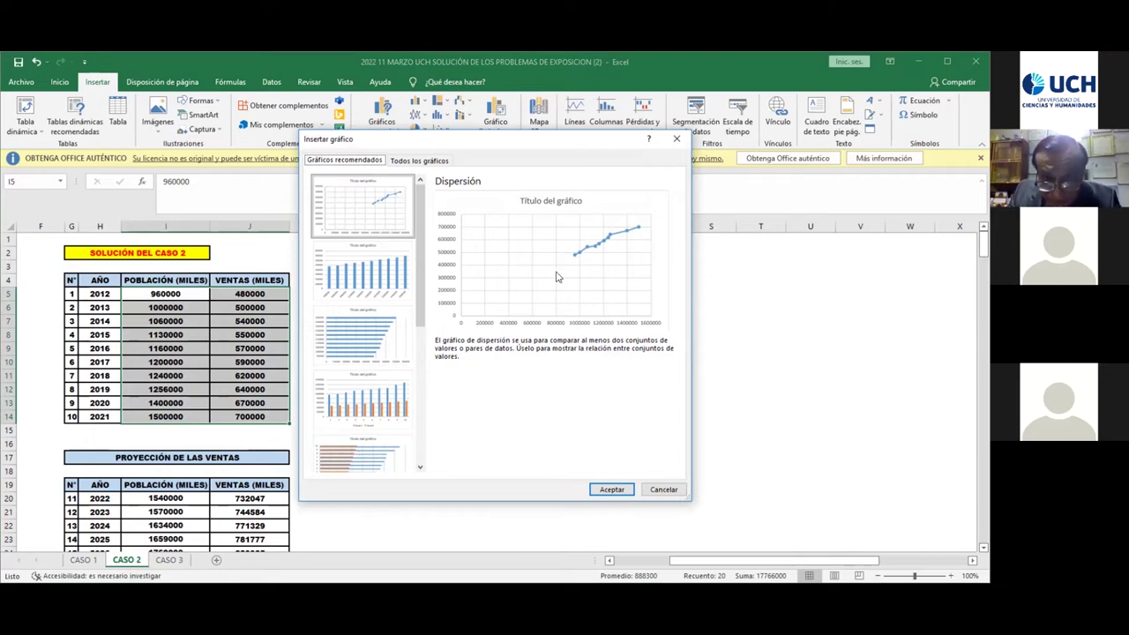
left_click(611, 490)
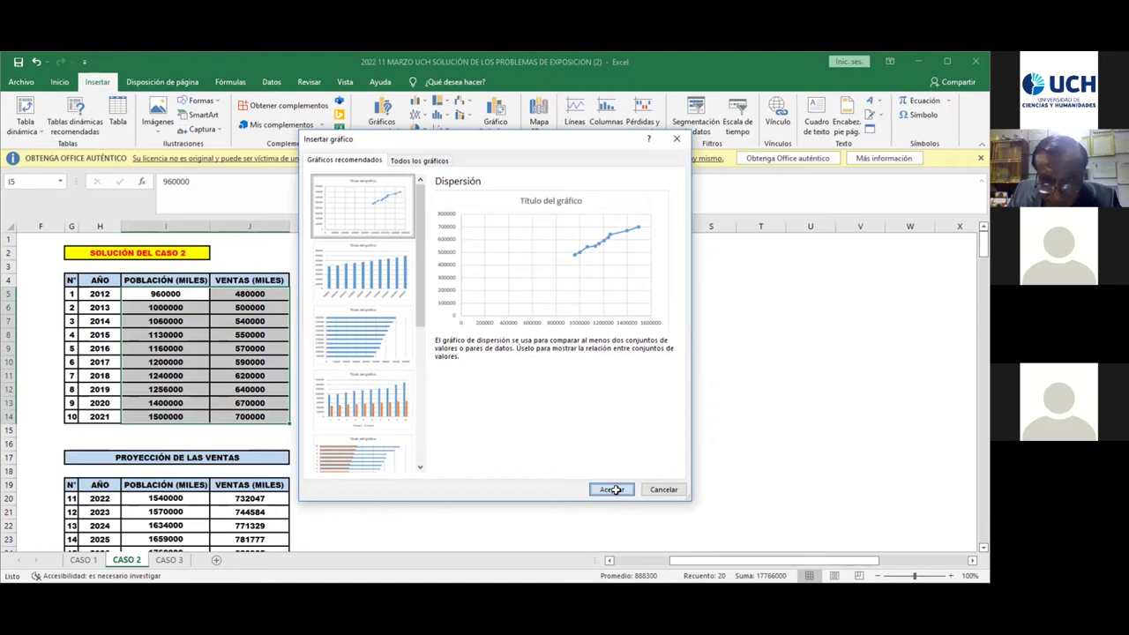
Place the new scatter chart beside the existing regression chart, to its right, and keep it selected
left_click_drag(482, 344, 816, 292)
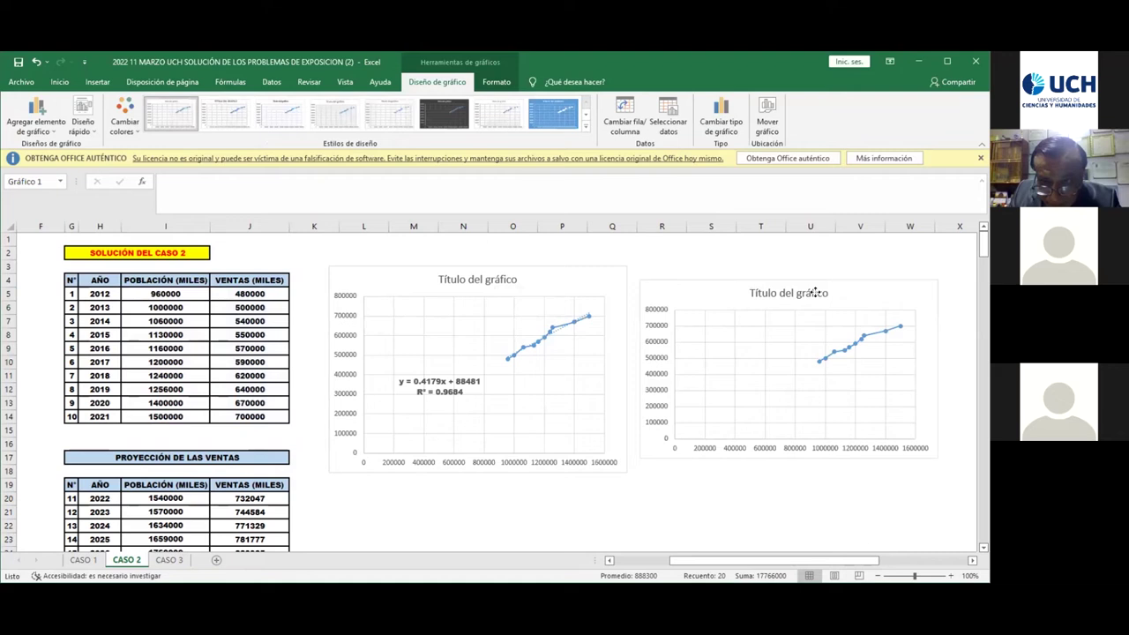
left_click(715, 405)
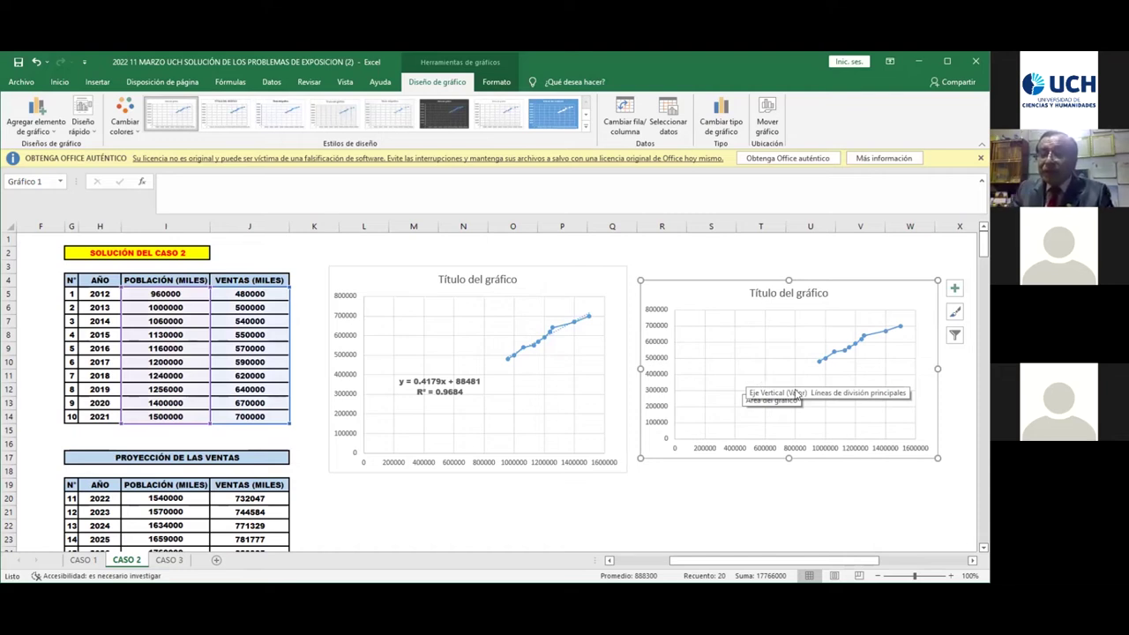
scroll(796, 392, "right", 4)
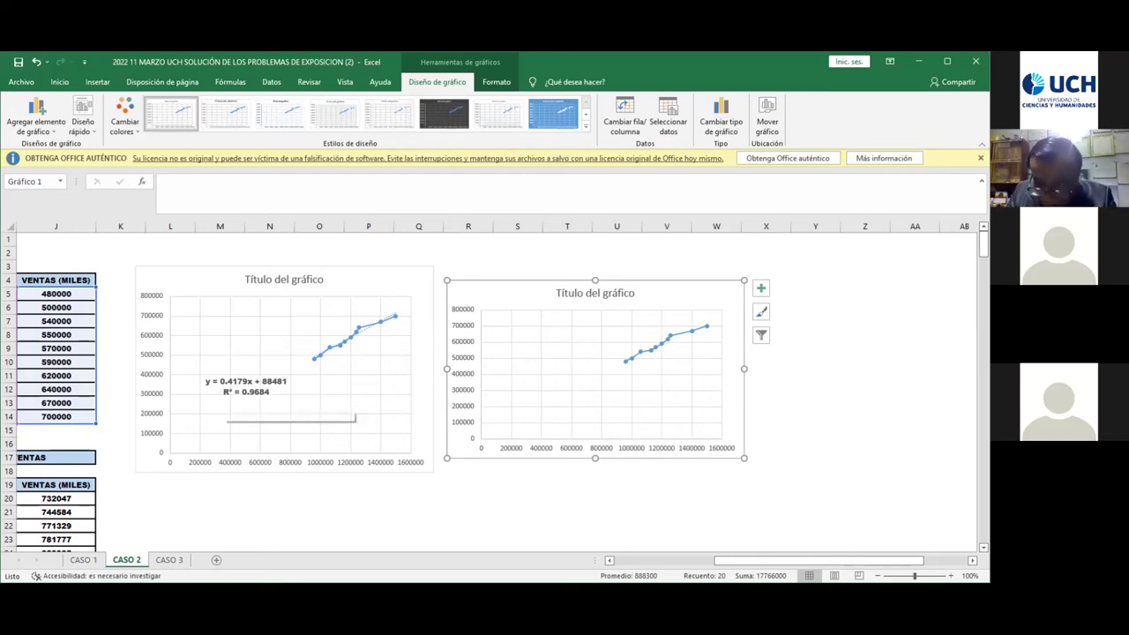
scroll(972, 551, "down", 1)
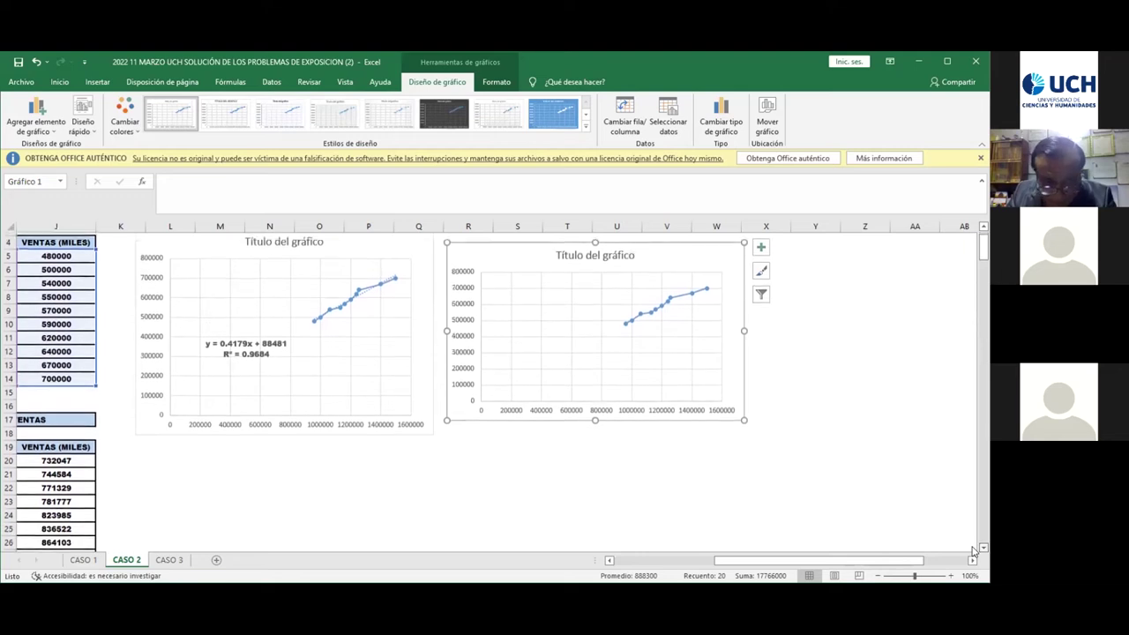
Review the PROYECCIÓN DE LAS VENTAS table for 2022–2031 on the CASO 2 sheet
scroll(423, 298, "left", 4)
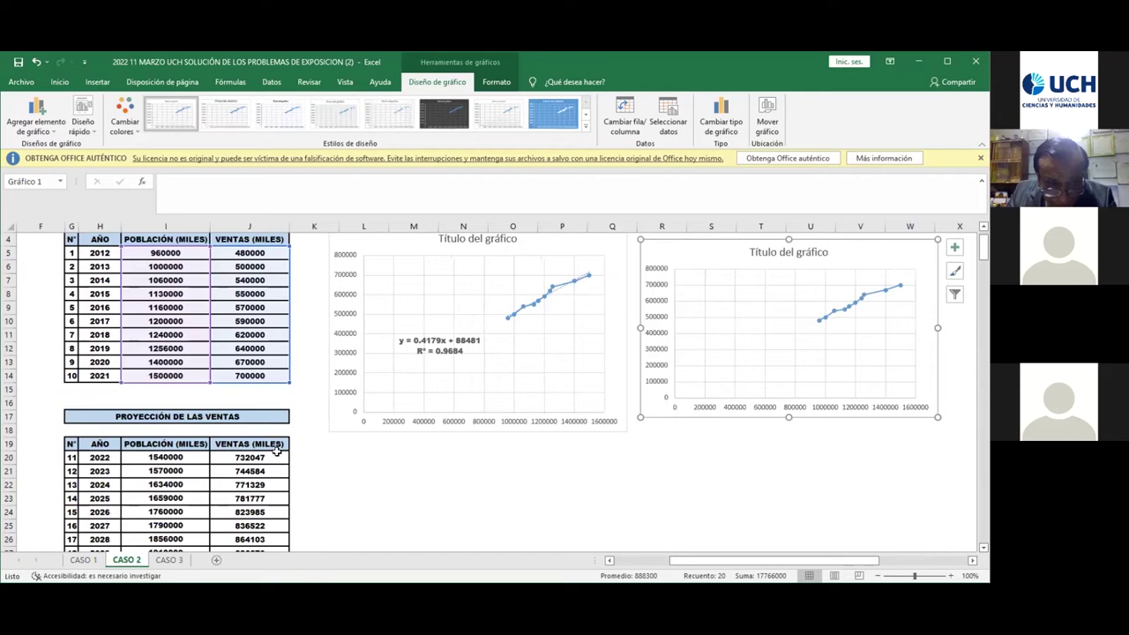
scroll(972, 546, "down", 2)
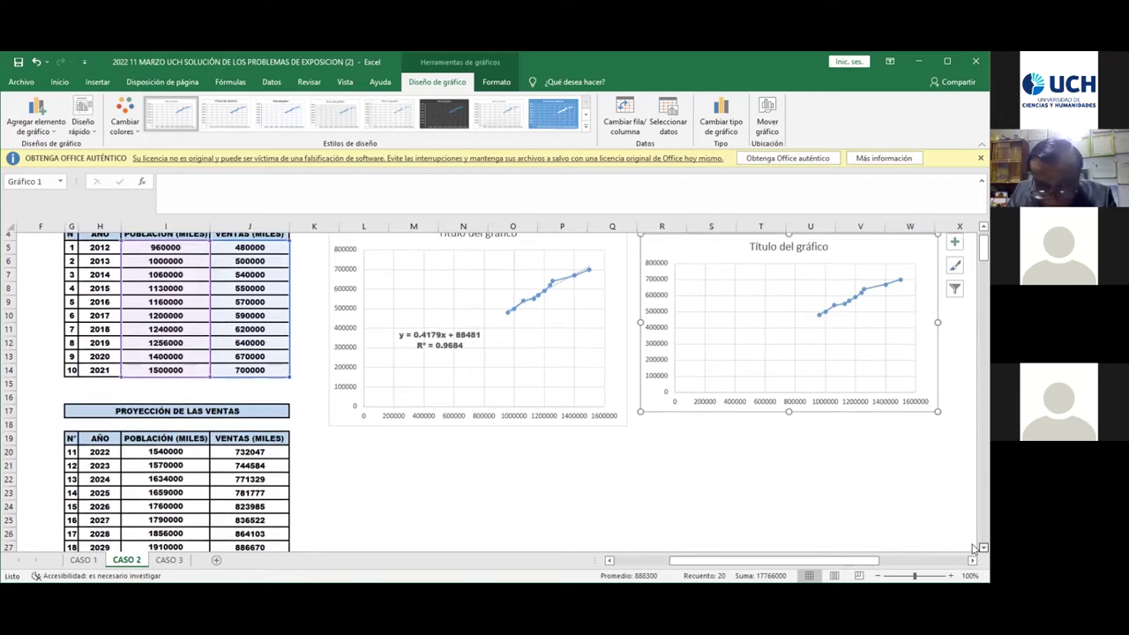
scroll(973, 547, "down", 1)
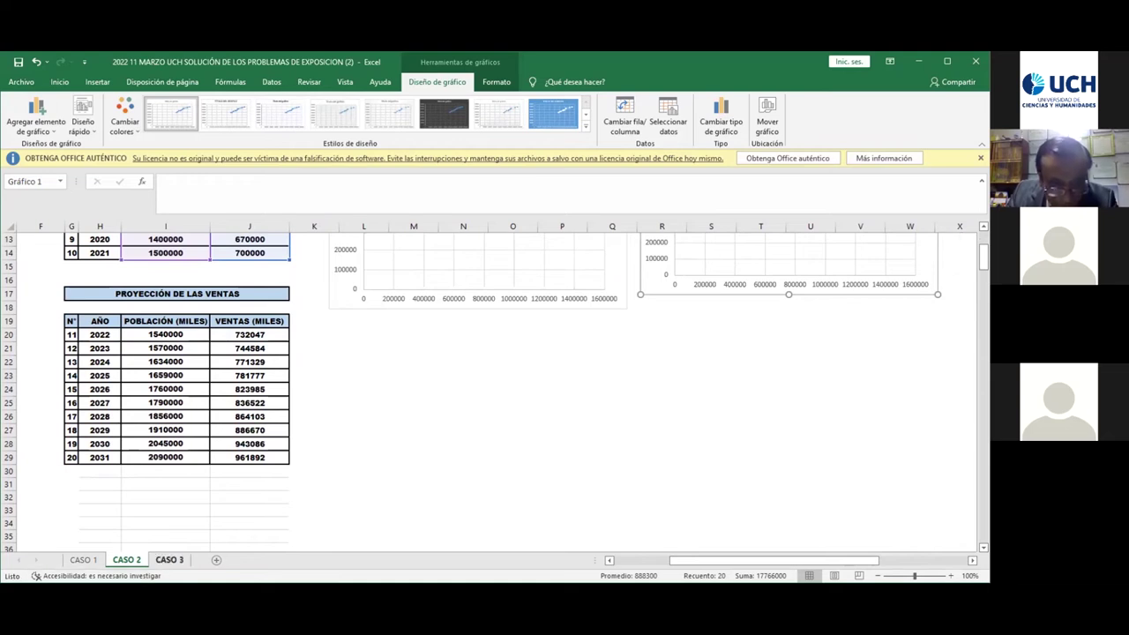
Open the CASO 3 sheet and examine its problem statement, both projects' cash flows and the VAN formula of PROYECTO A in L17
left_click(169, 559)
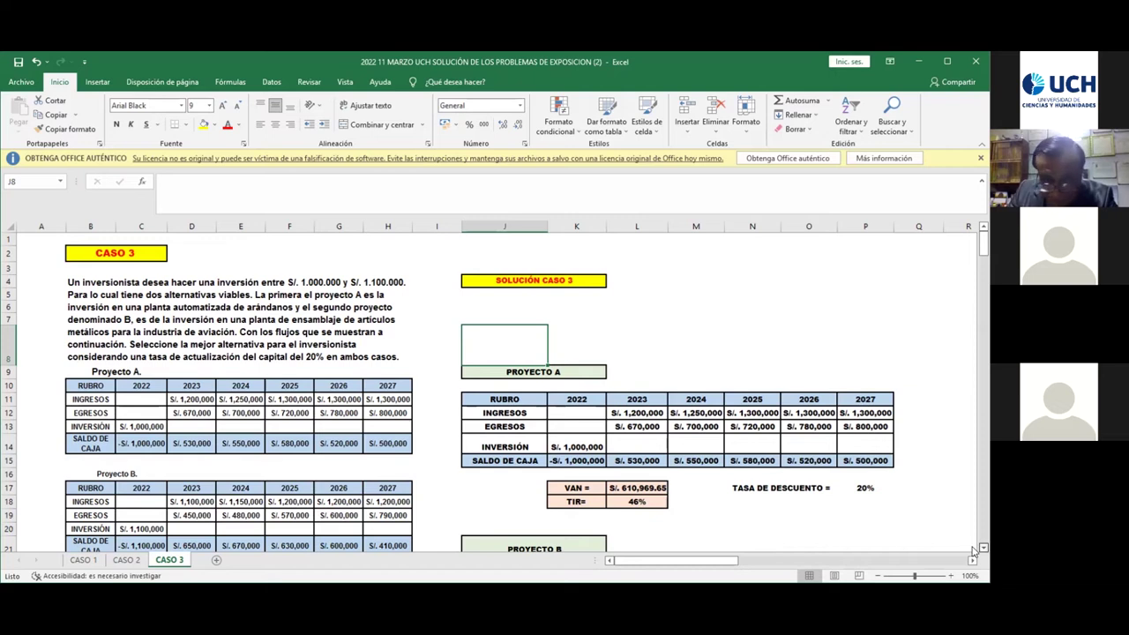
scroll(316, 281, "down", 1)
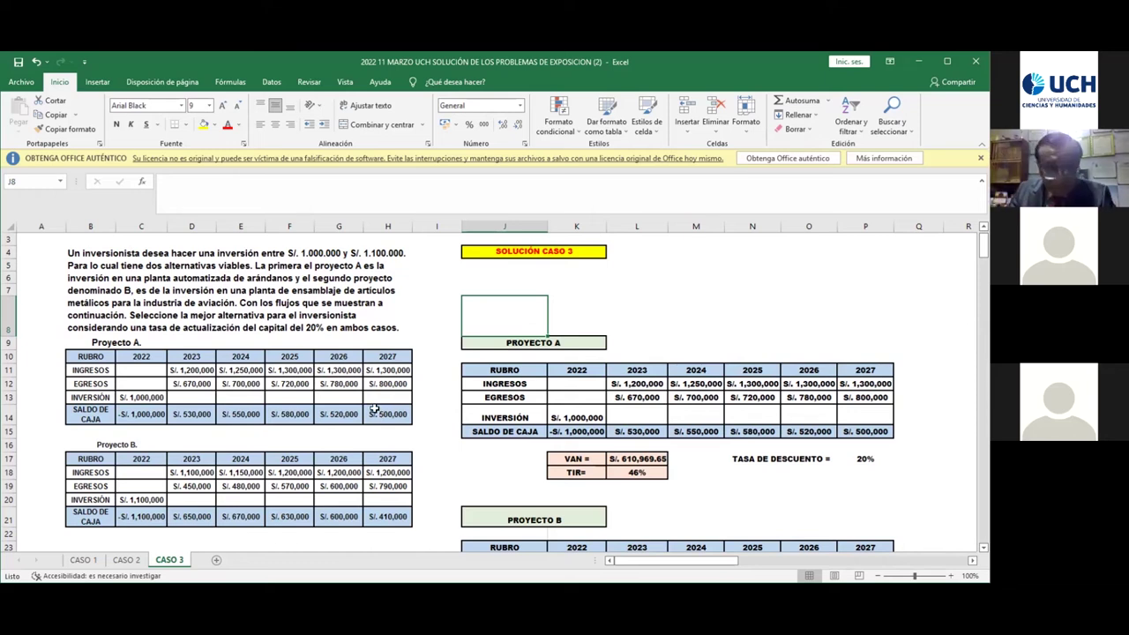
left_click(578, 456)
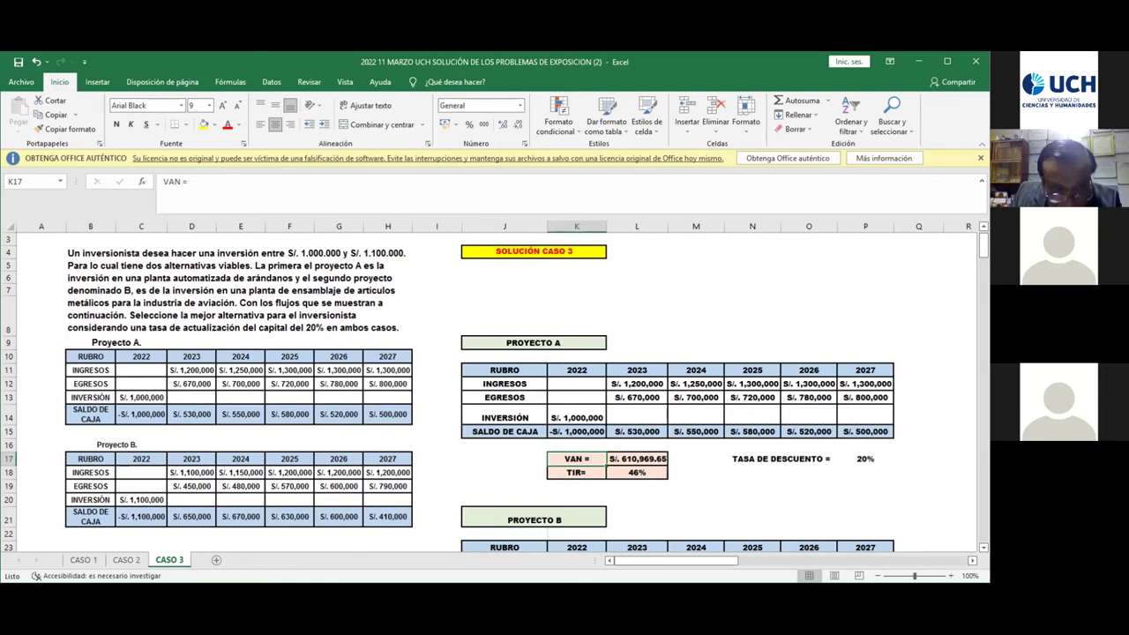
scroll(489, 388, "up", 4, "ctrl")
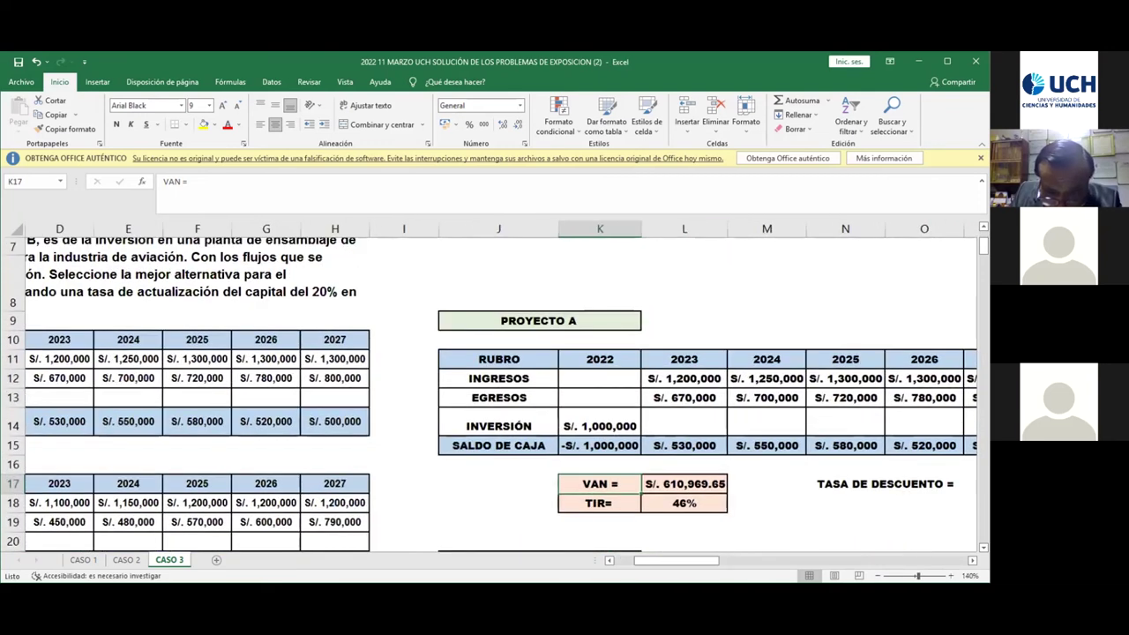
scroll(298, 359, "left", 3)
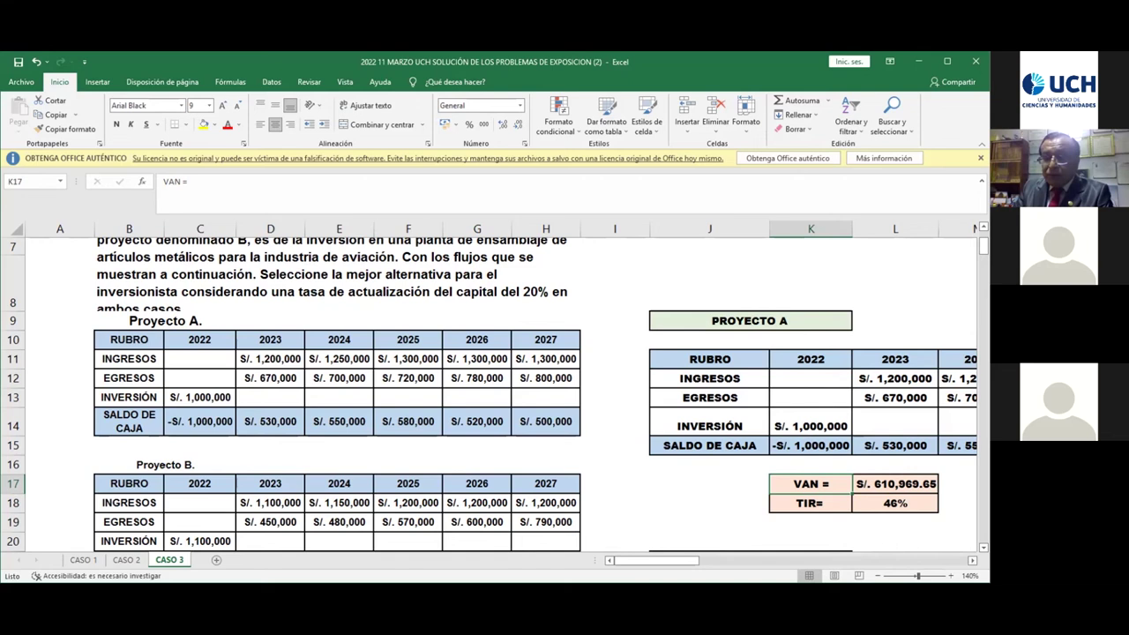
scroll(508, 394, "right", 6)
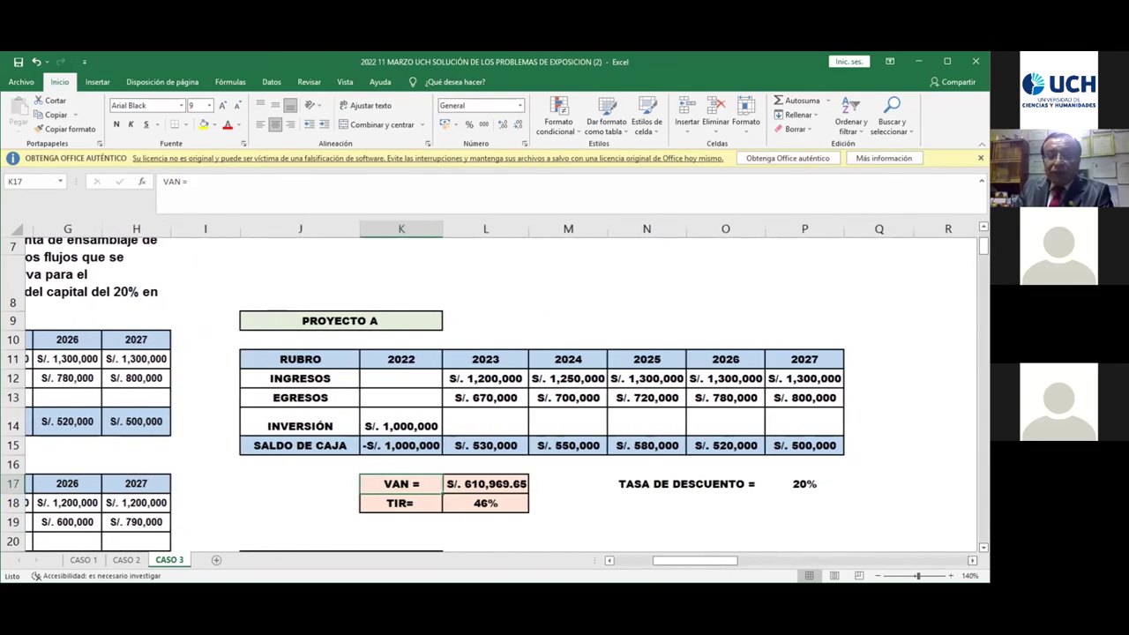
scroll(508, 393, "right", 1)
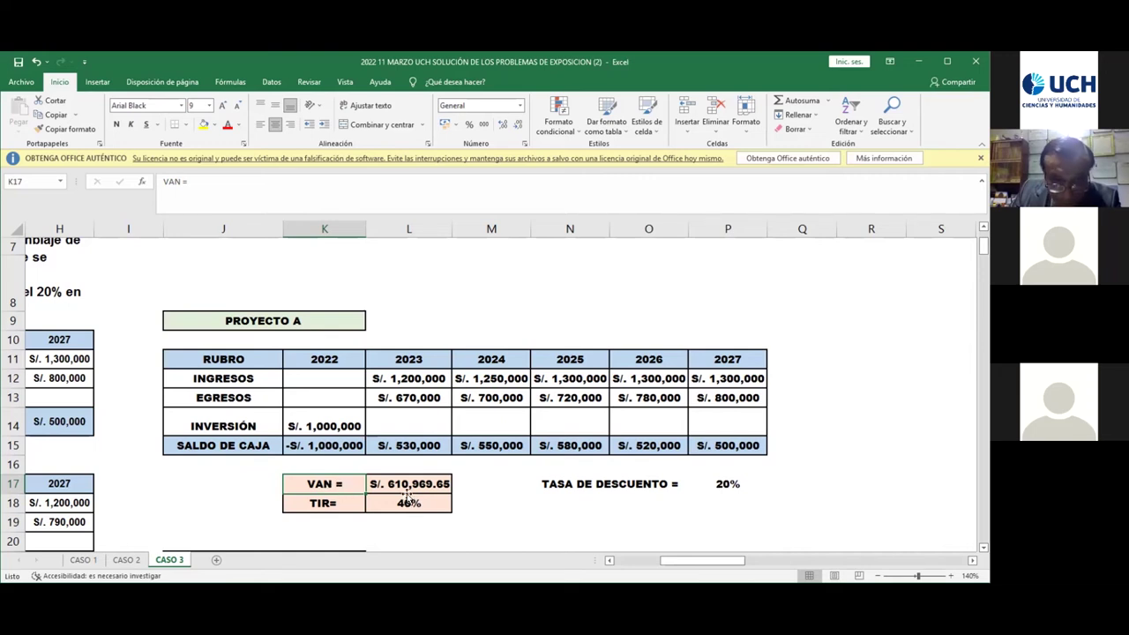
left_click(408, 485)
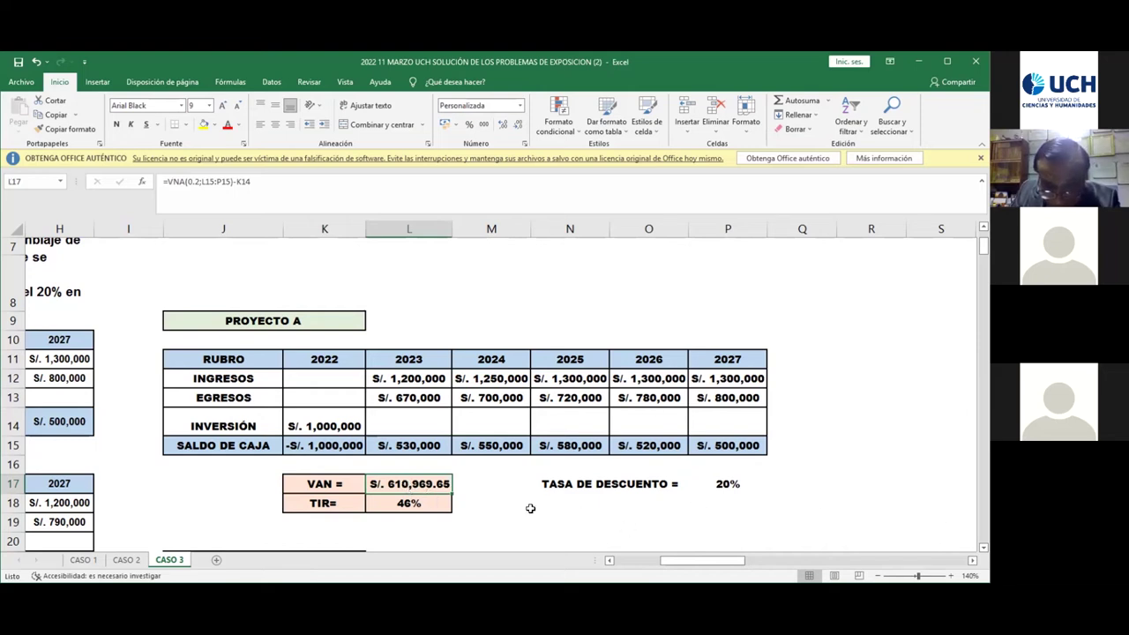
Insert the financial function VNA into cell N18, below the TASA DE DESCUENTO label
left_click(538, 510)
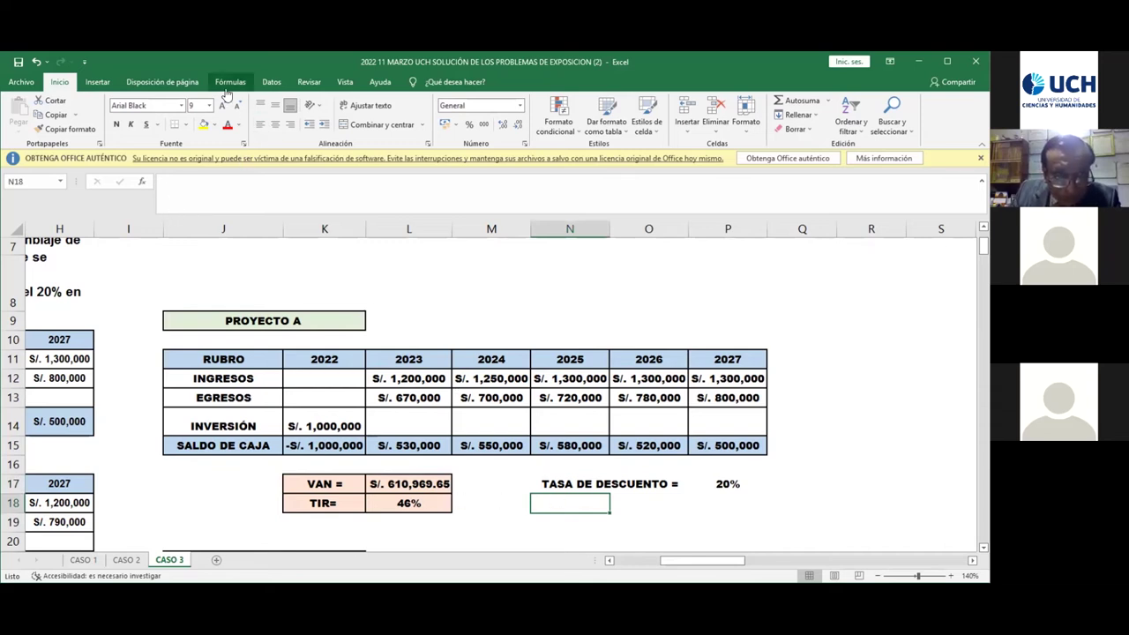
left_click(230, 83)
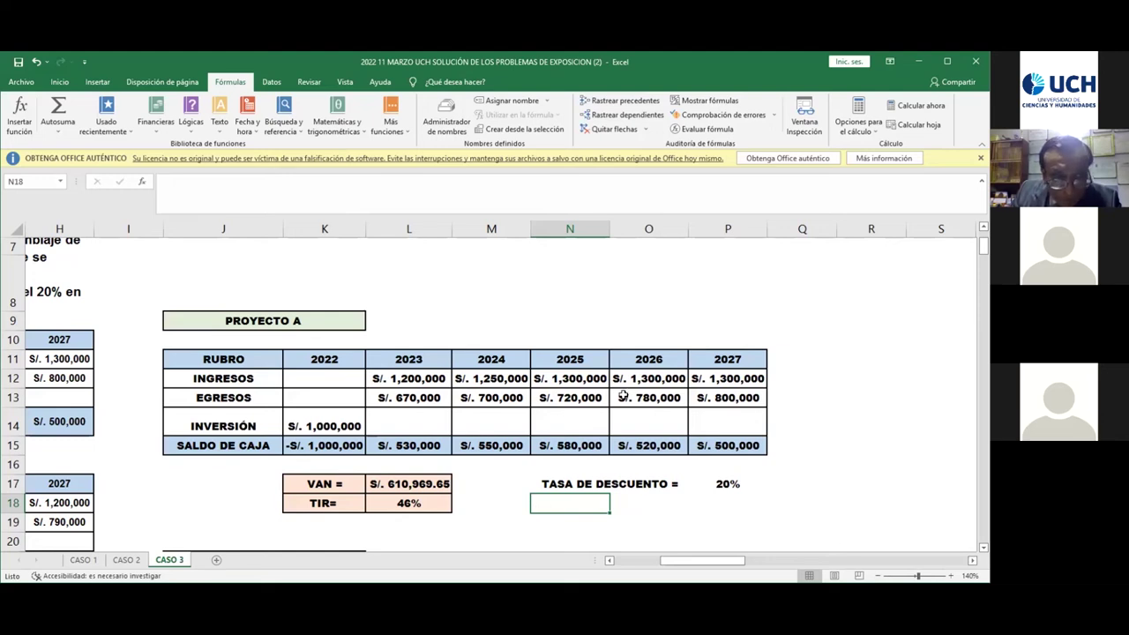
left_click(158, 123)
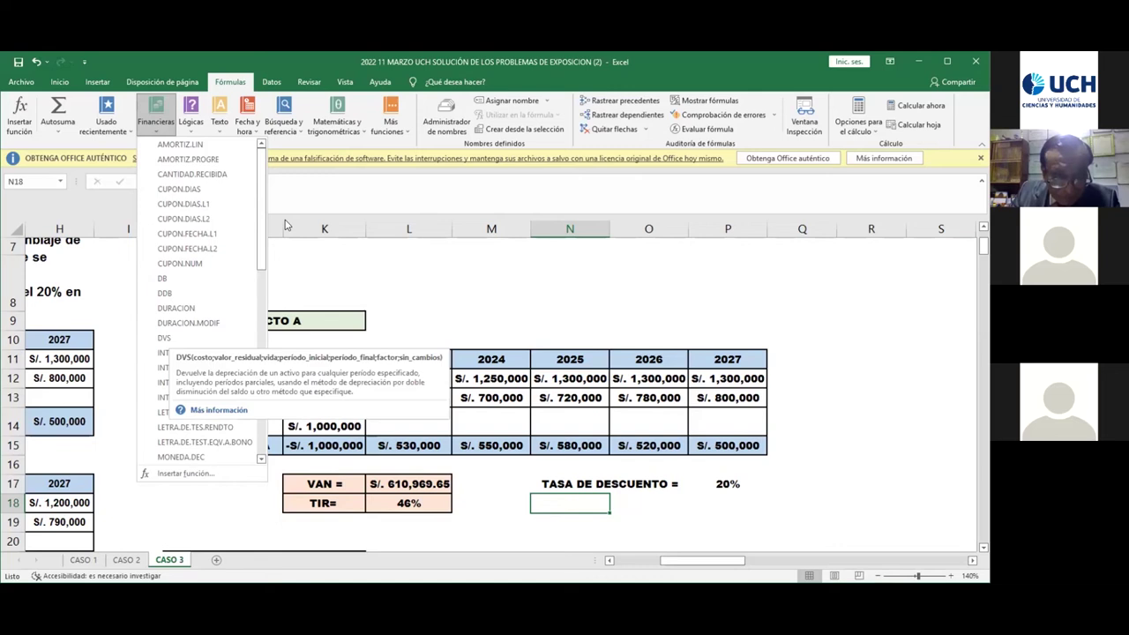
left_click_drag(262, 252, 261, 429)
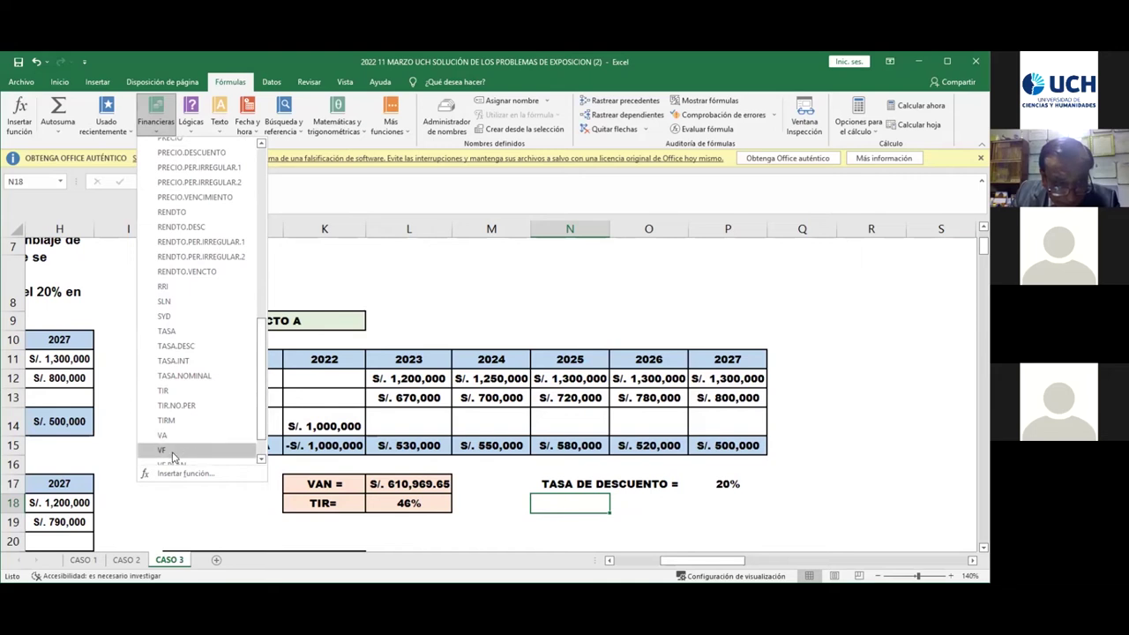
scroll(262, 397, "down", 1)
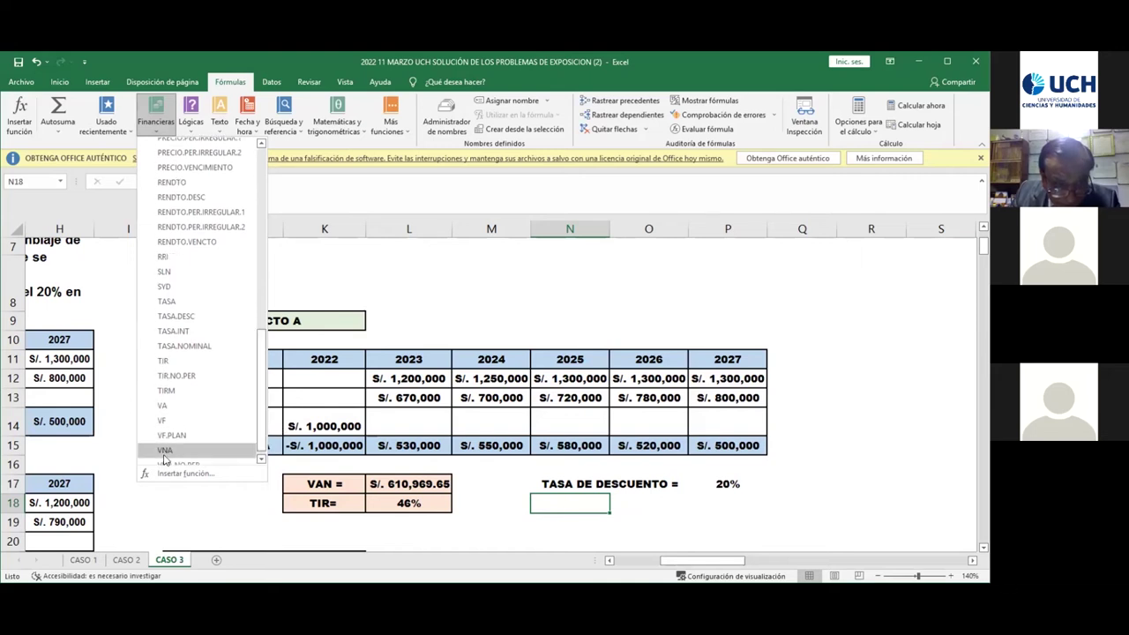
left_click(165, 451)
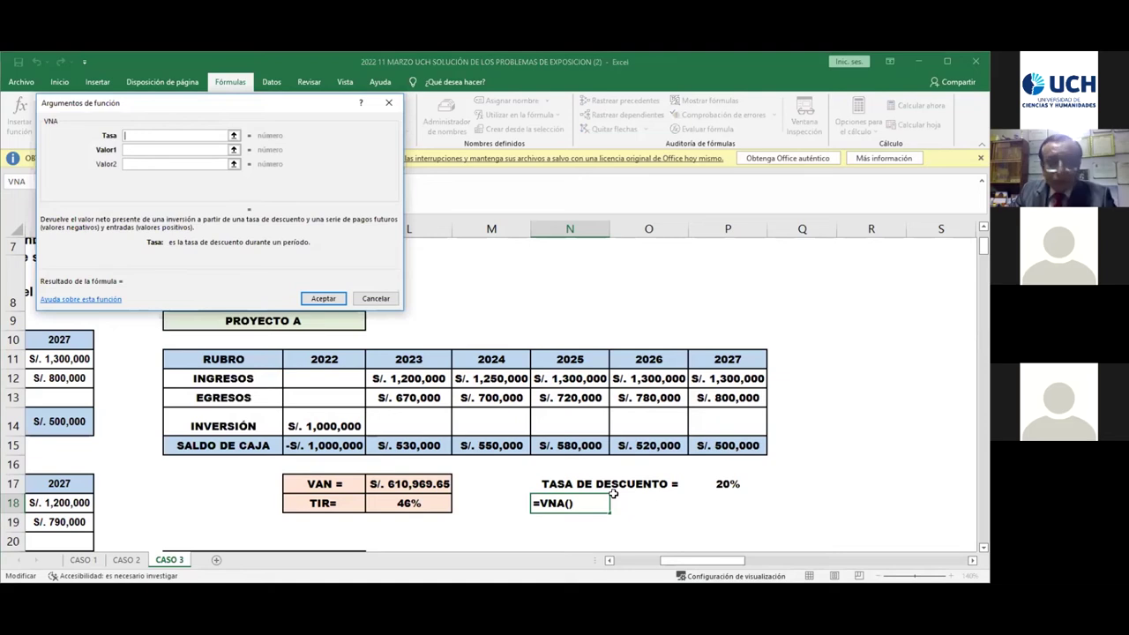
Set the VNA rate (Tasa) to P17 and Valor1 to the cash balances L15:P15, and accept the function
left_click(233, 135)
left_click(699, 482)
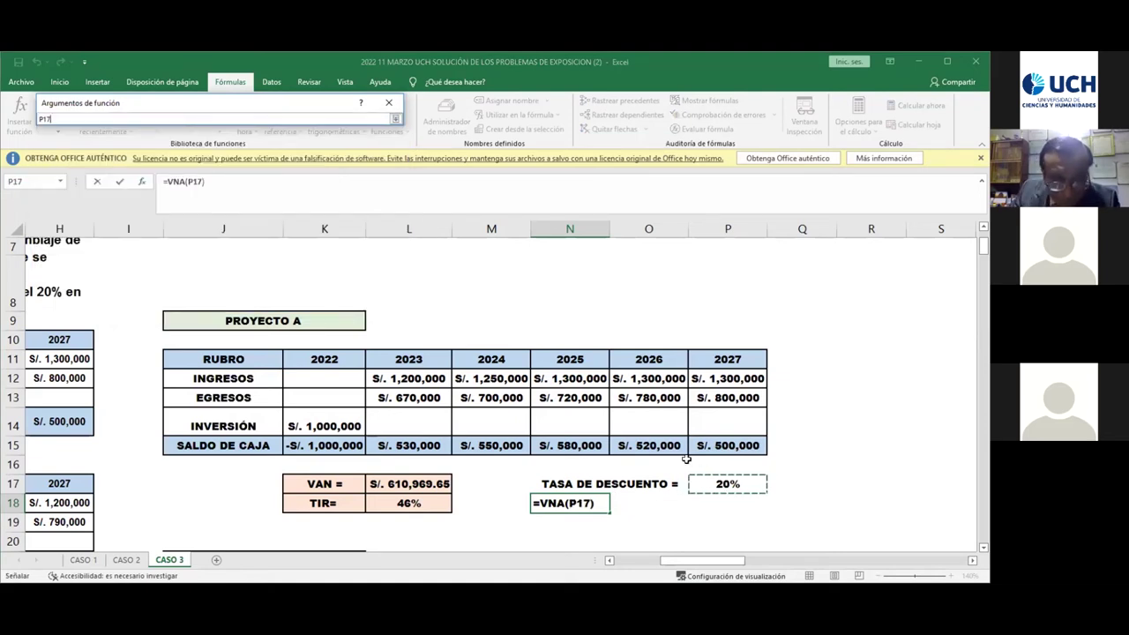
key("Return")
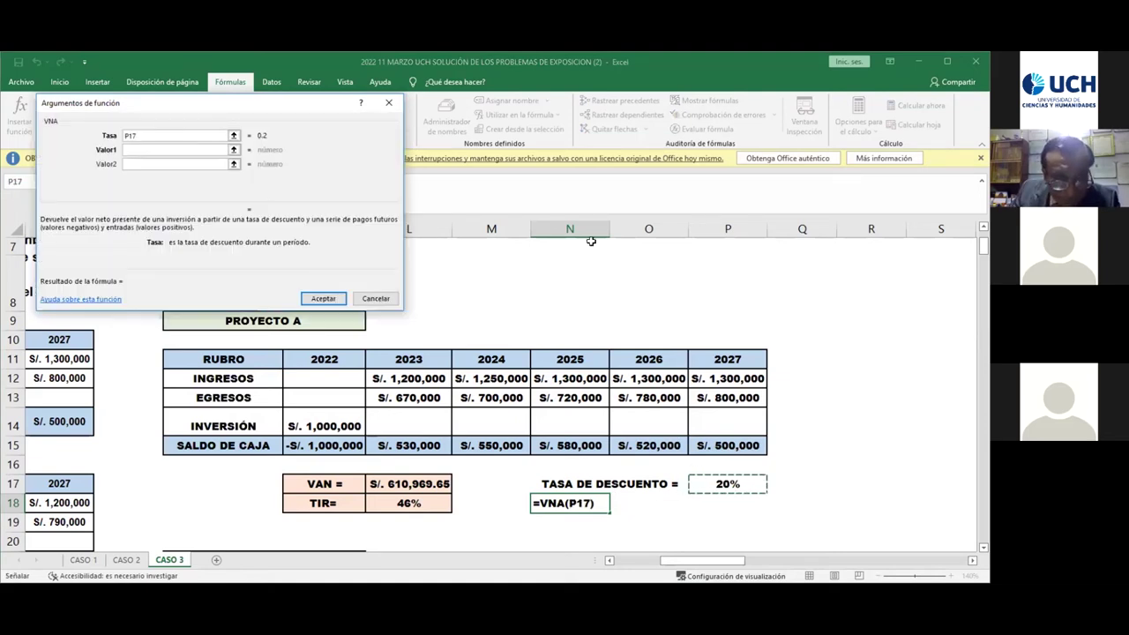
left_click(234, 150)
left_click_drag(403, 447, 476, 446)
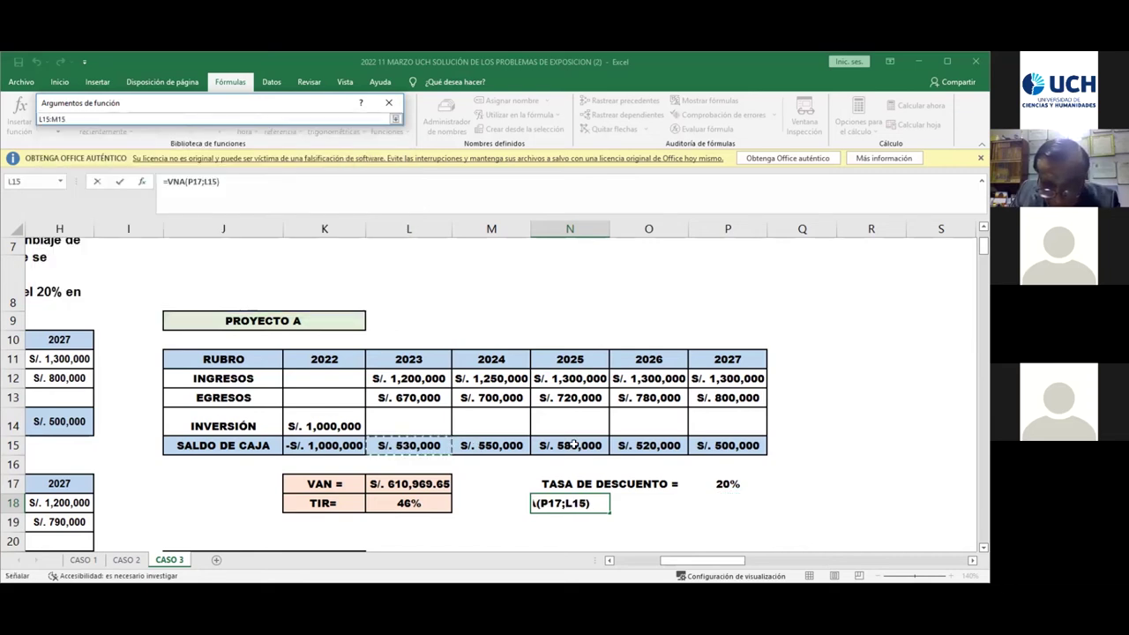
left_click_drag(573, 445, 728, 445)
left_click_drag(573, 445, 712, 447)
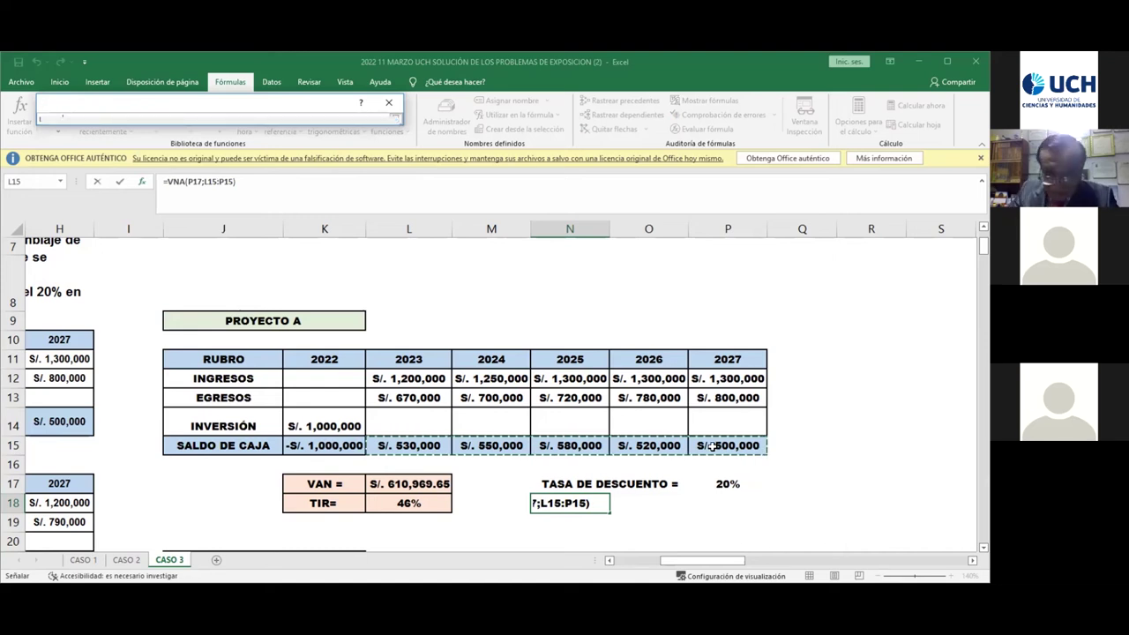
left_click(323, 298)
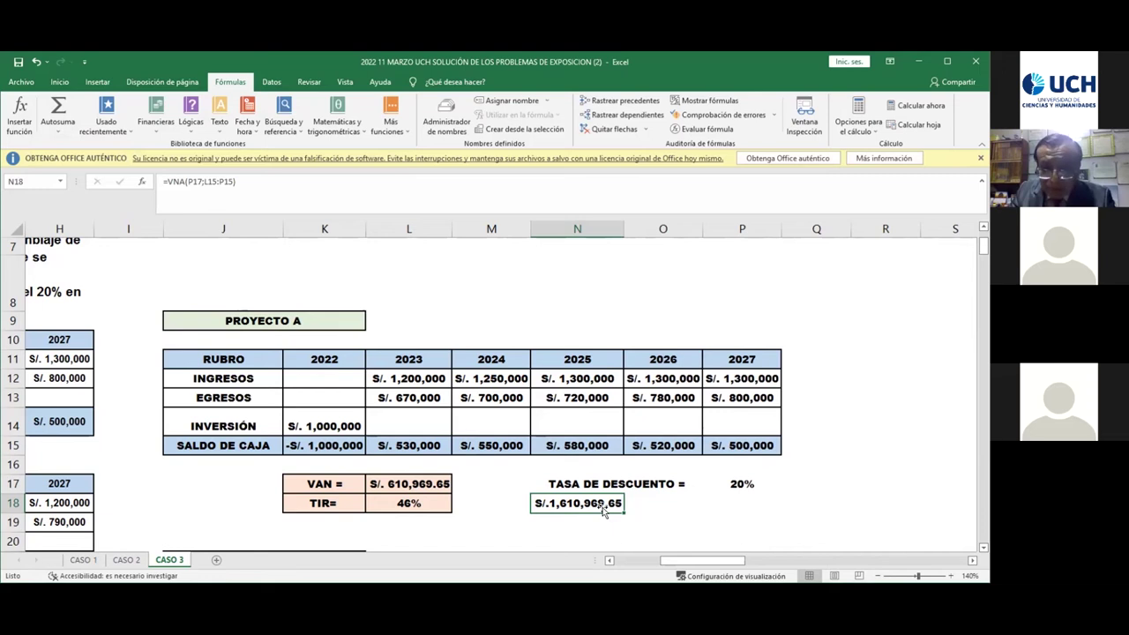
Subtract the investment in K14 from the N18 formula, making it =VNA(P17;L15:P15)-K14
left_click(245, 181)
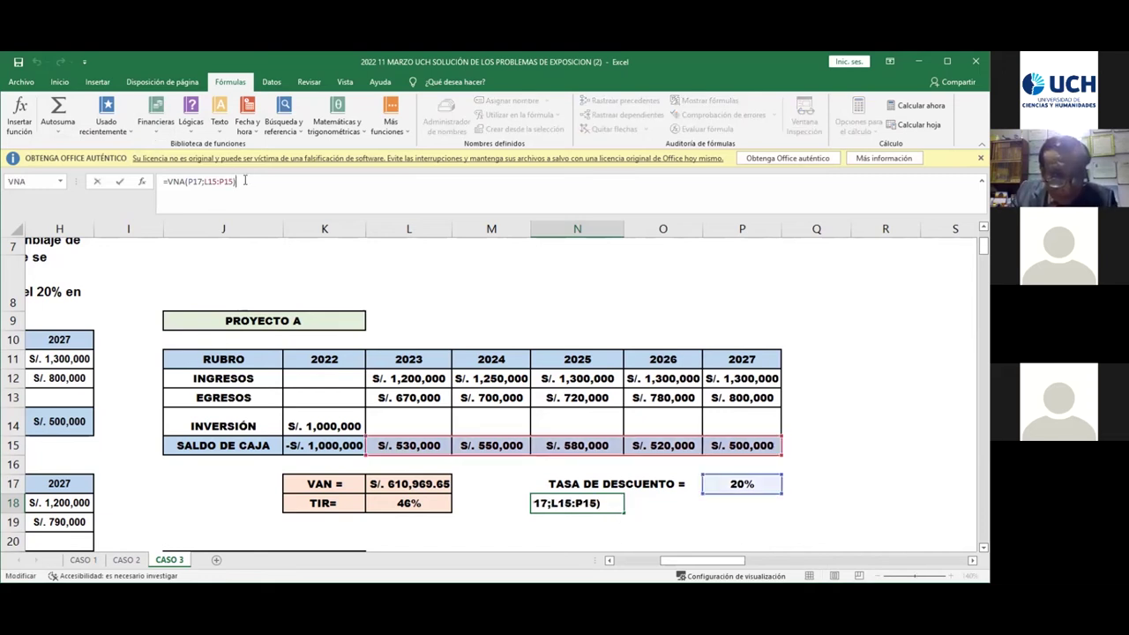
type("-")
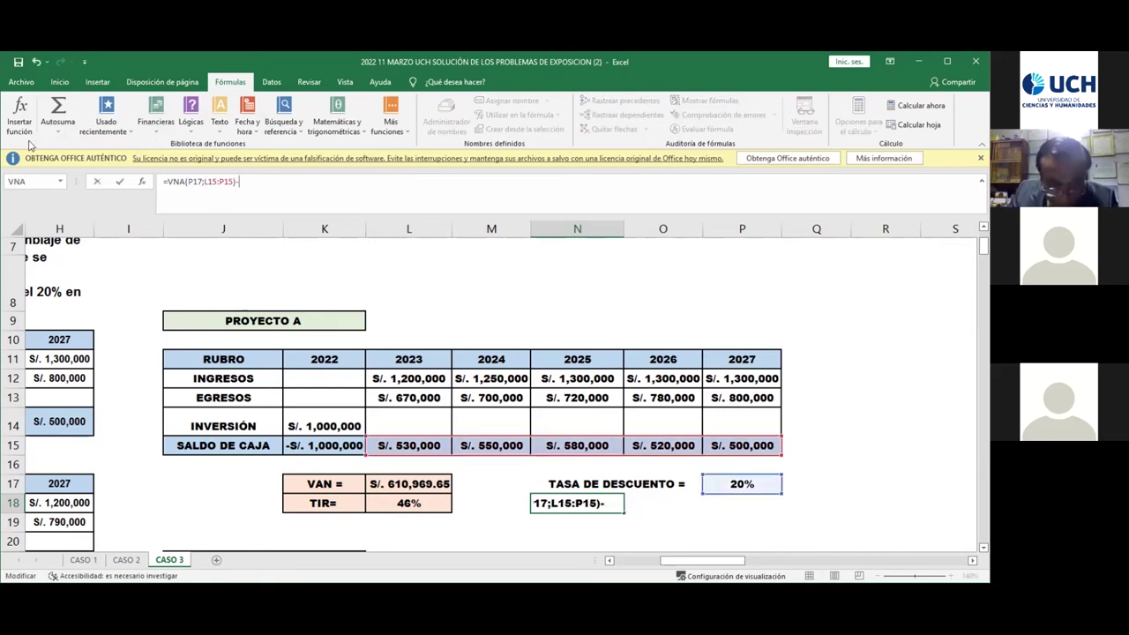
left_click(312, 415)
key("Return")
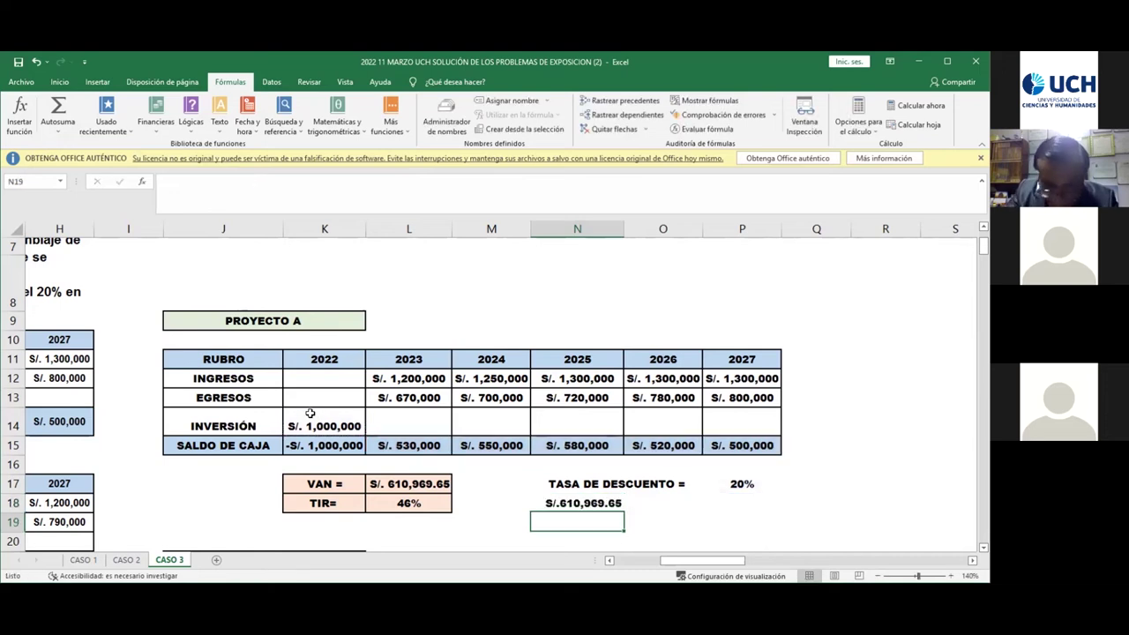
Highlight the recalculated VAN in N18 and the original VAN in L17 with yellow fill
left_click(568, 502)
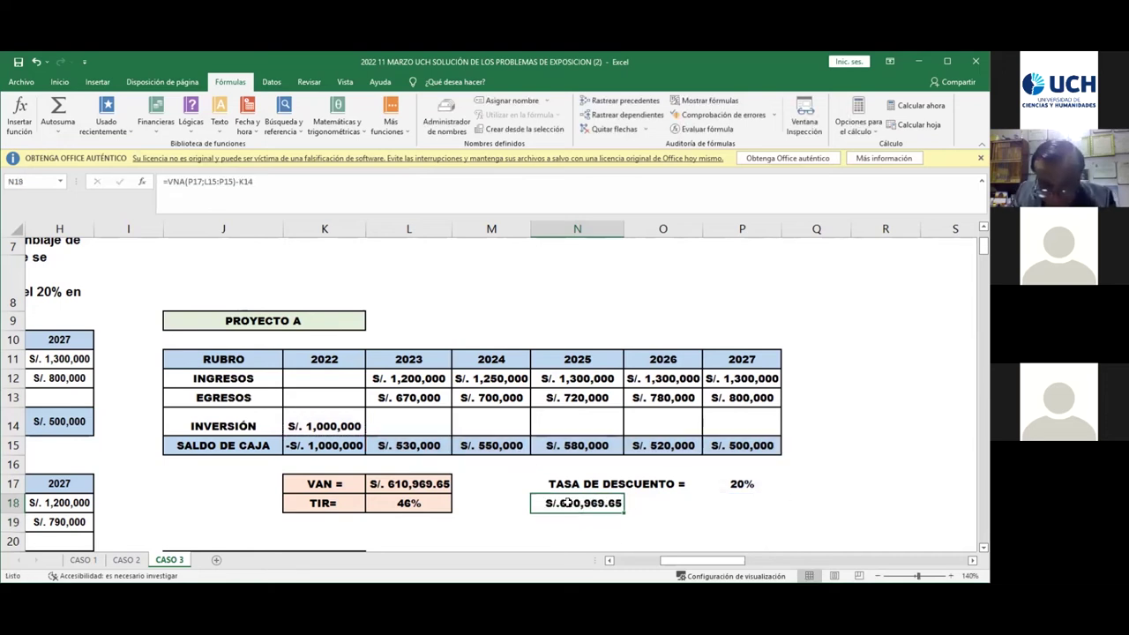
left_click(56, 81)
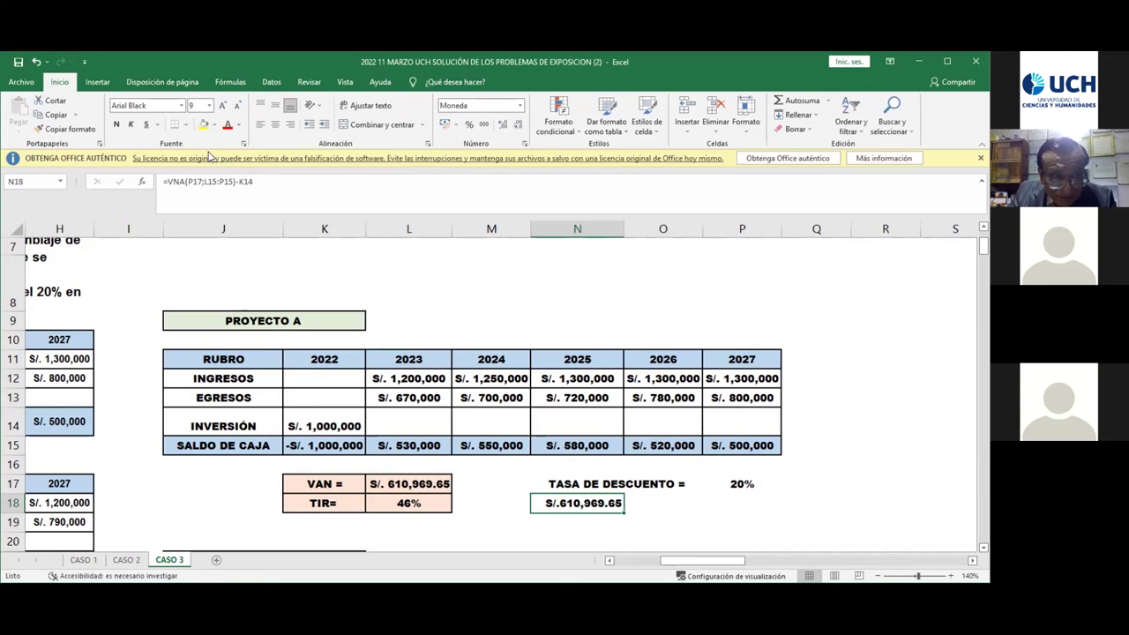
left_click(204, 129)
left_click(408, 486)
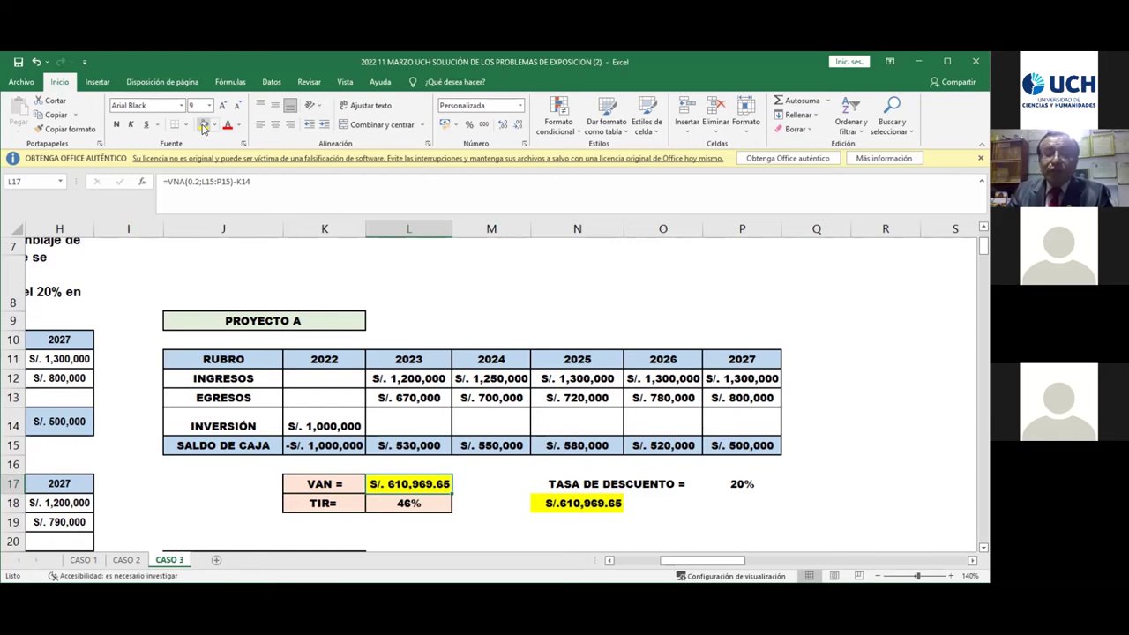
Look at the PROYECTO B cash flow table below the PROYECTO A results
left_click(979, 548)
scroll(973, 548, "down", 3)
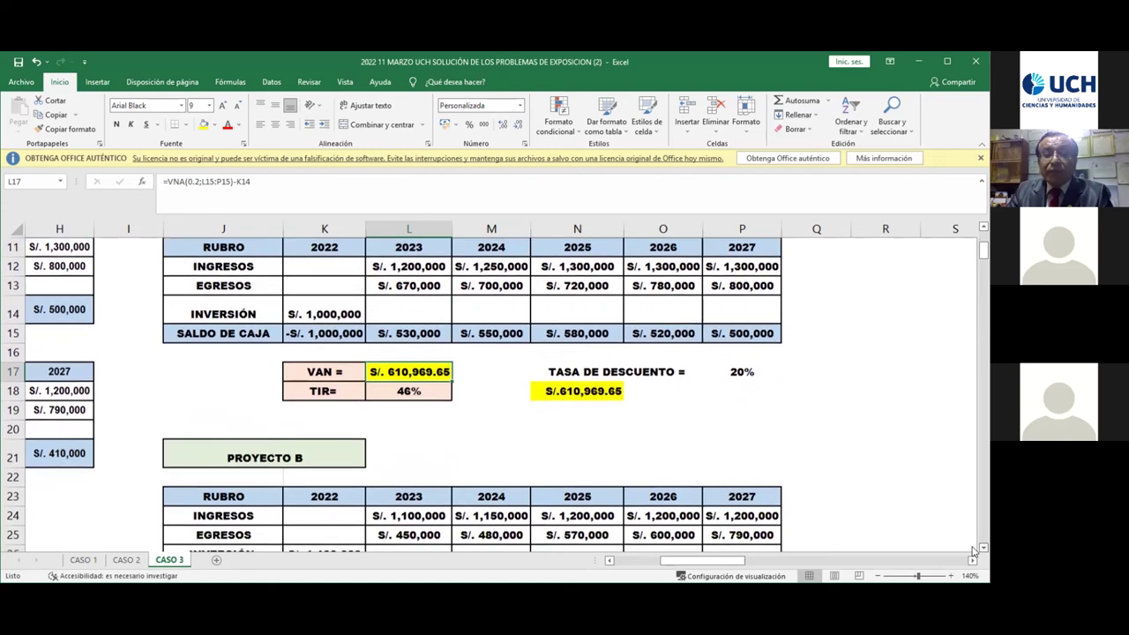